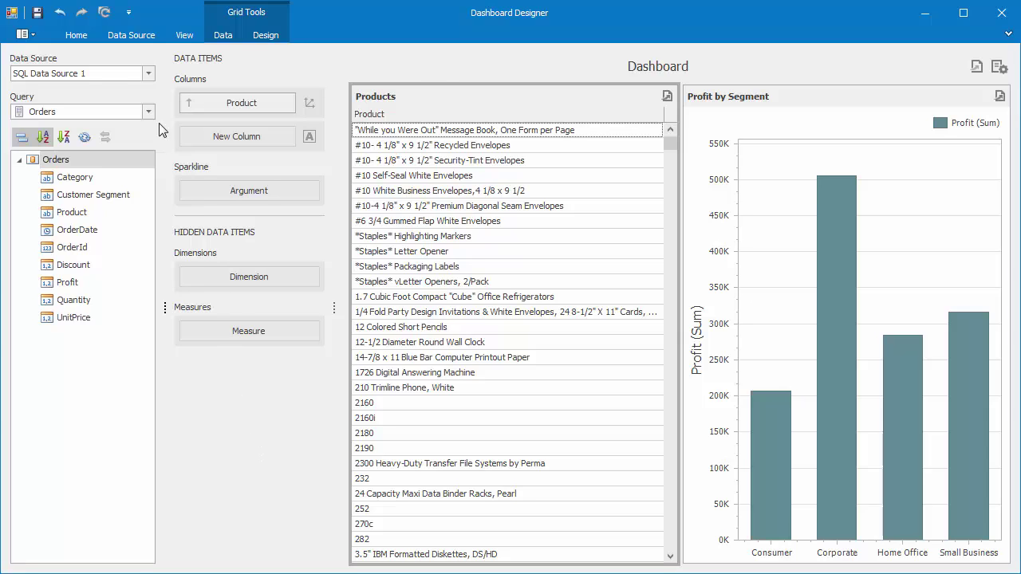
Preview the Orders query's rows in the query builder, then close it without changes
{"action": "left_click", "coordinate": [132, 39]}
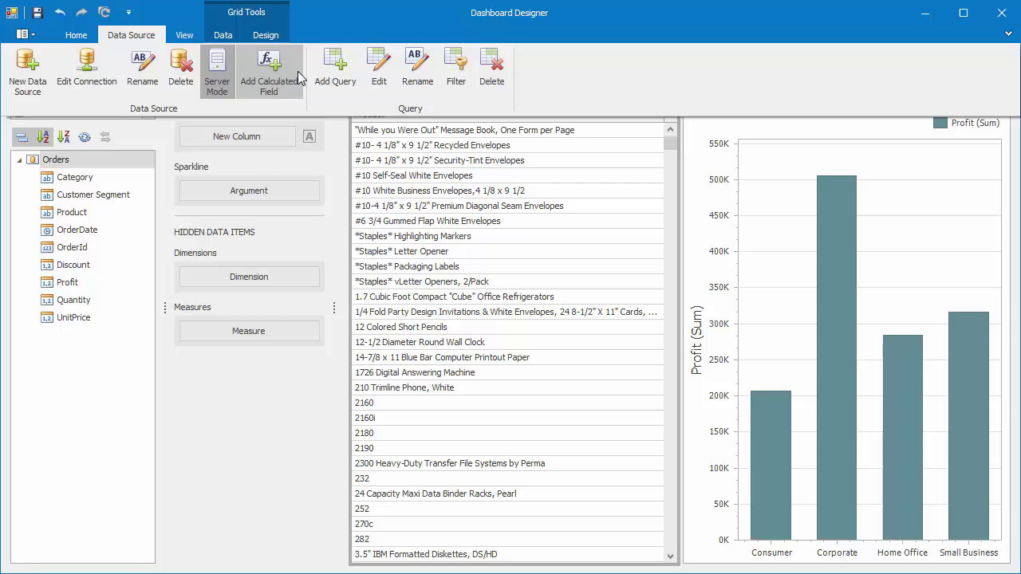
{"action": "left_click", "coordinate": [379, 69]}
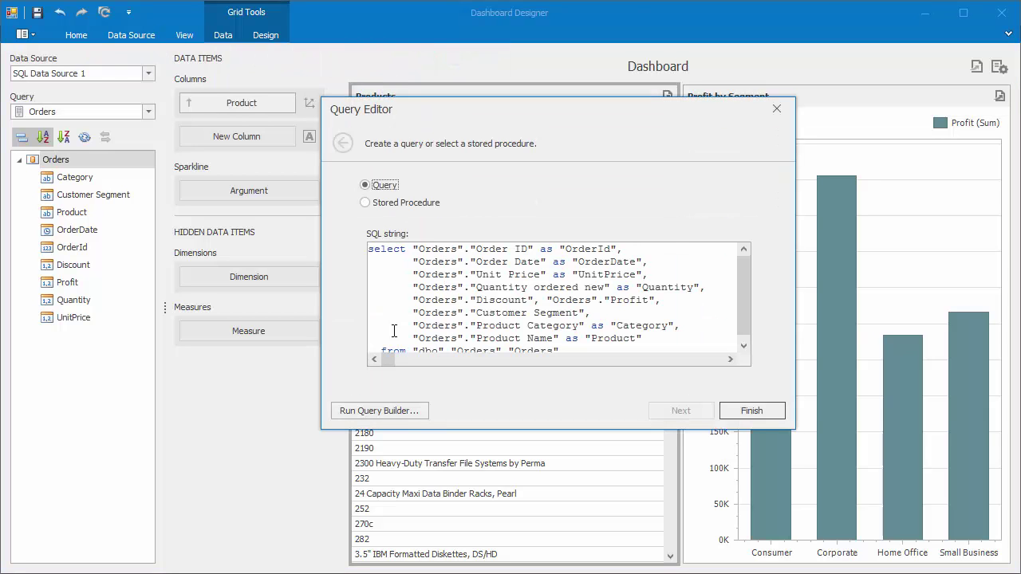
{"action": "left_click", "coordinate": [404, 419]}
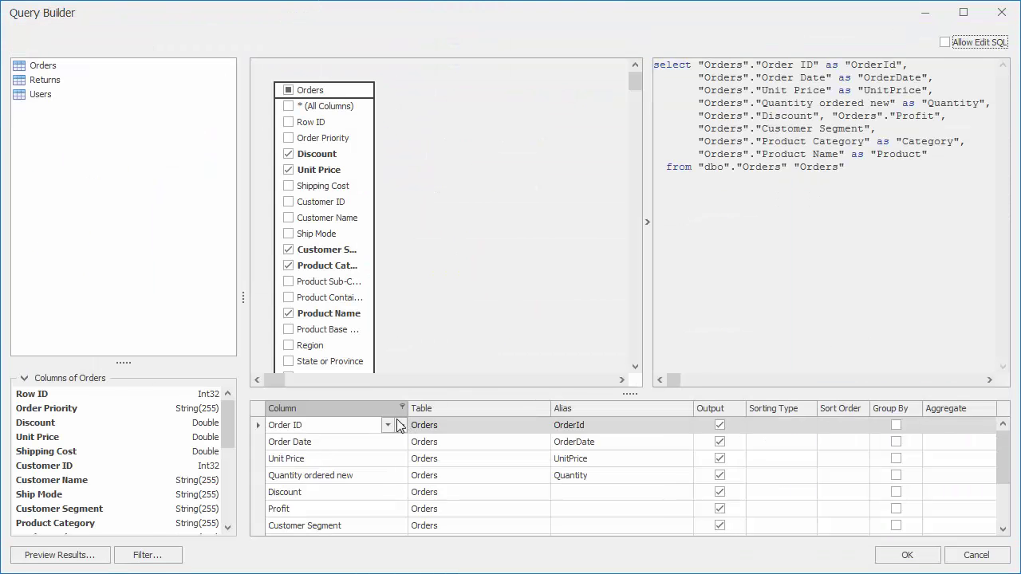
{"action": "left_click", "coordinate": [101, 551]}
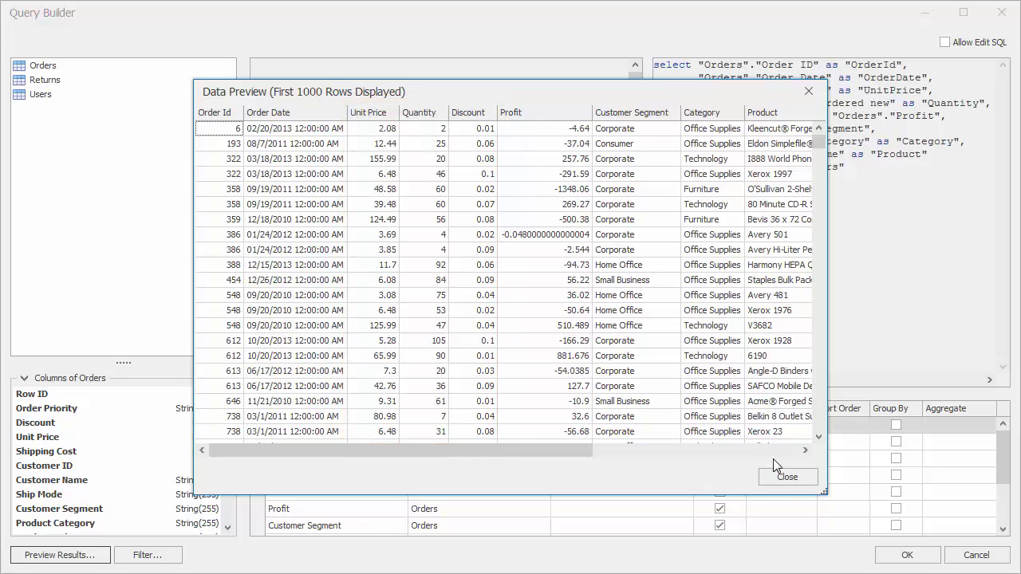
{"action": "left_click", "coordinate": [789, 476]}
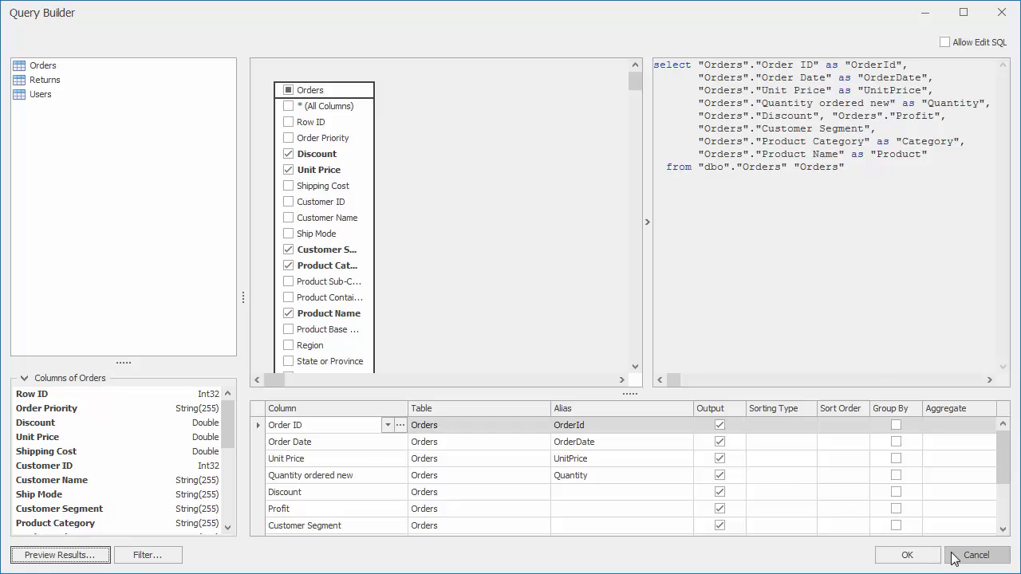
{"action": "left_click", "coordinate": [976, 555]}
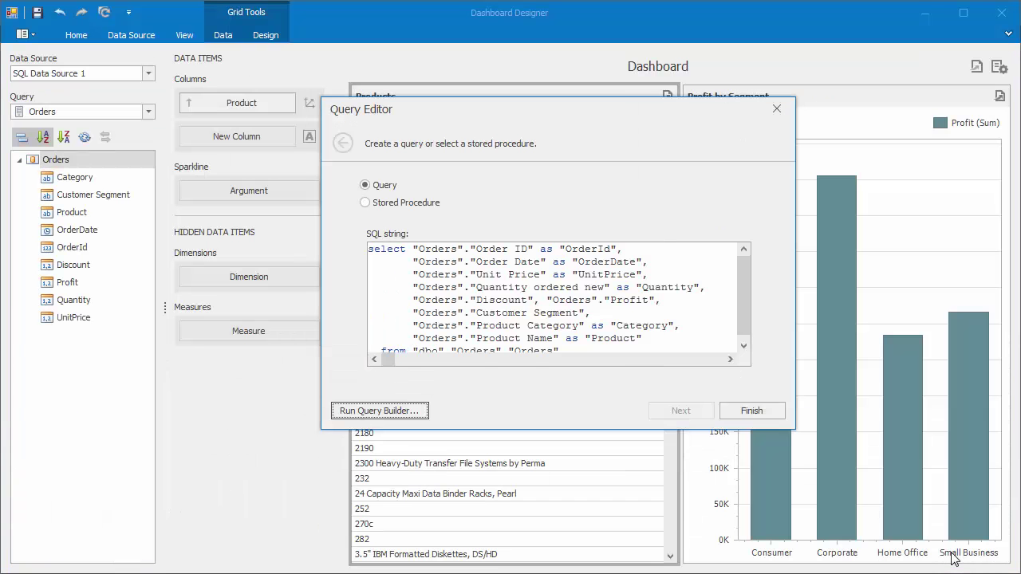
{"action": "left_click", "coordinate": [771, 416]}
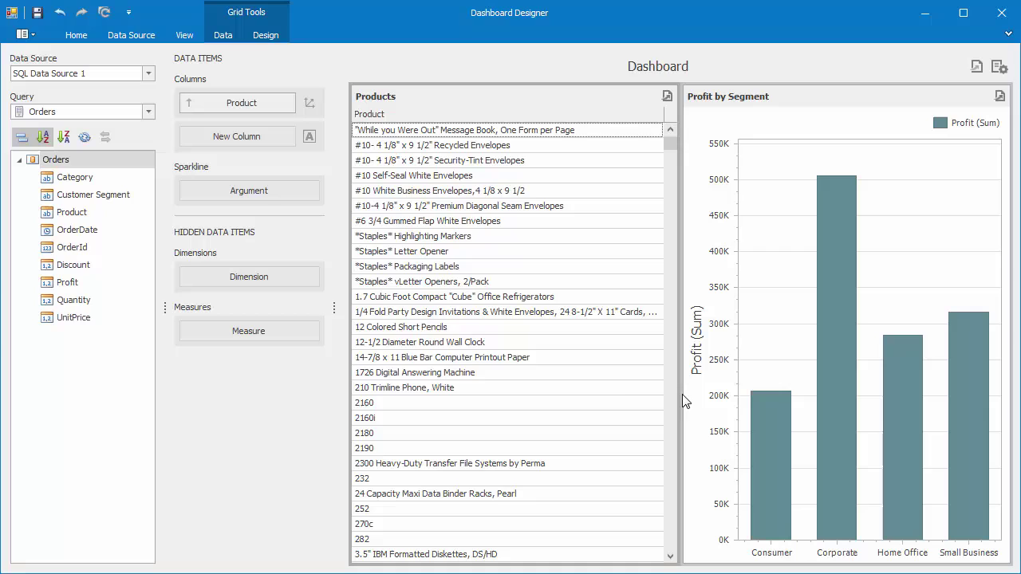
Add a new calculated field to Orders and enlarge the Expression Editor
{"action": "left_click", "coordinate": [97, 167]}
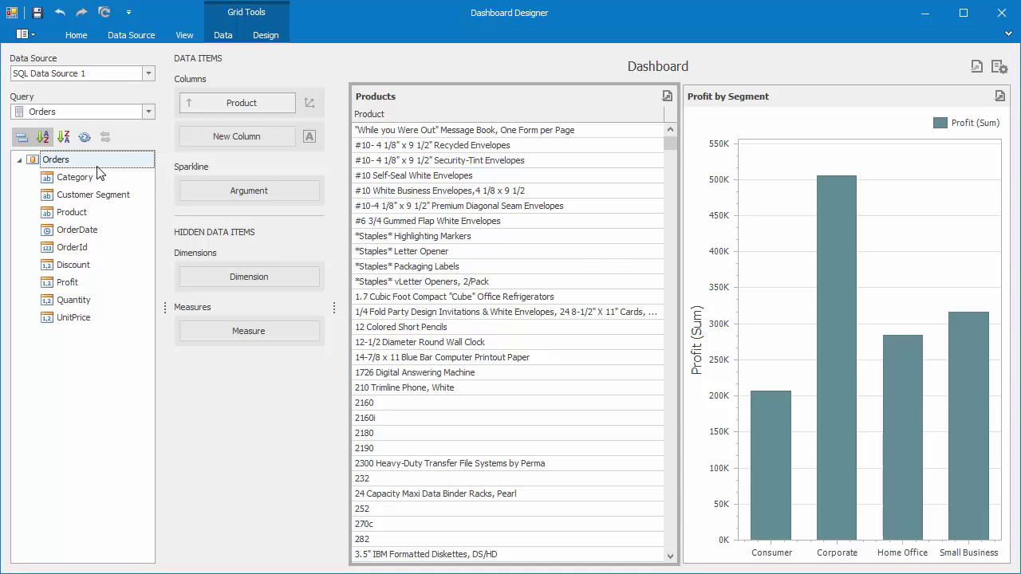
{"action": "right_click", "coordinate": [97, 167]}
{"action": "left_click", "coordinate": [123, 177]}
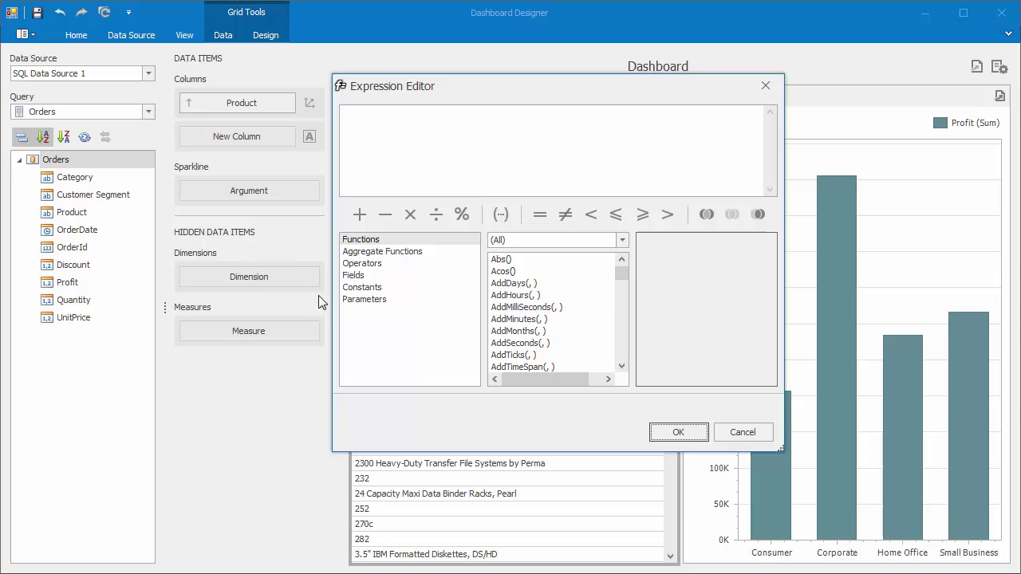
{"action": "left_click_drag", "start_coordinate": [507, 451], "coordinate": [534, 532]}
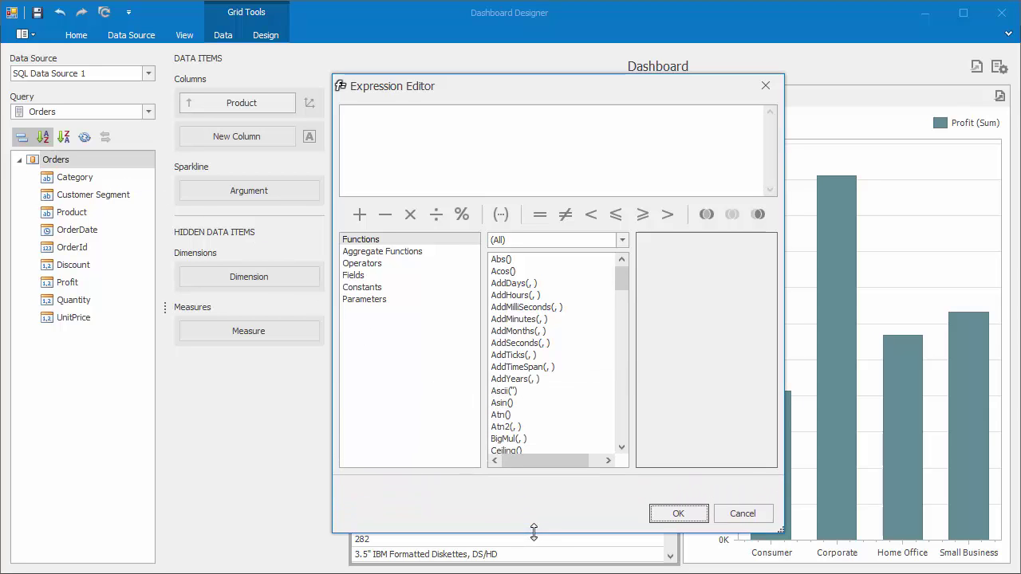
Build the expression [UnitPrice] * [Quantity] * (1 - [Discount]) from the Orders fields
{"action": "left_click", "coordinate": [392, 280]}
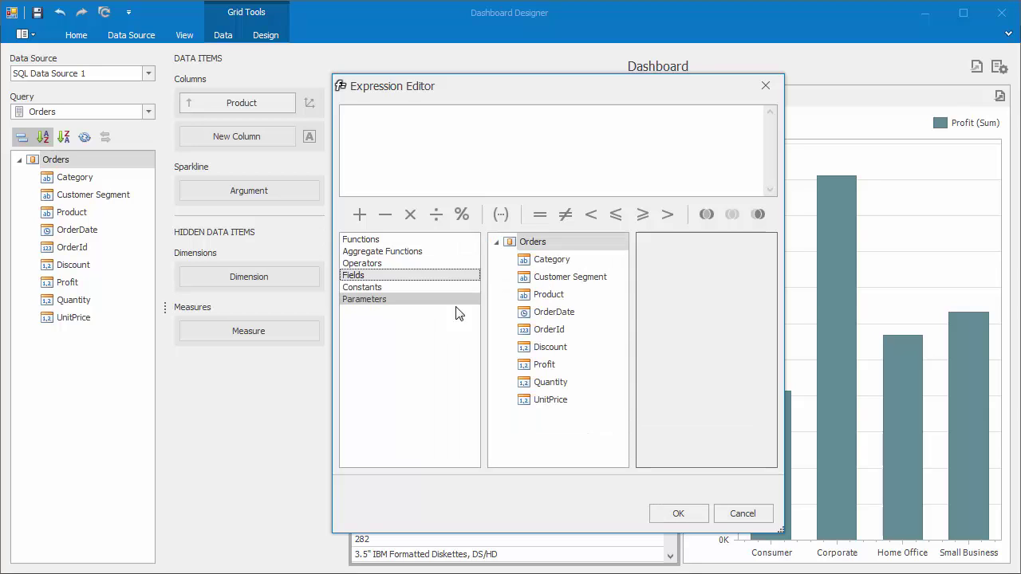
{"action": "double_click", "coordinate": [577, 402]}
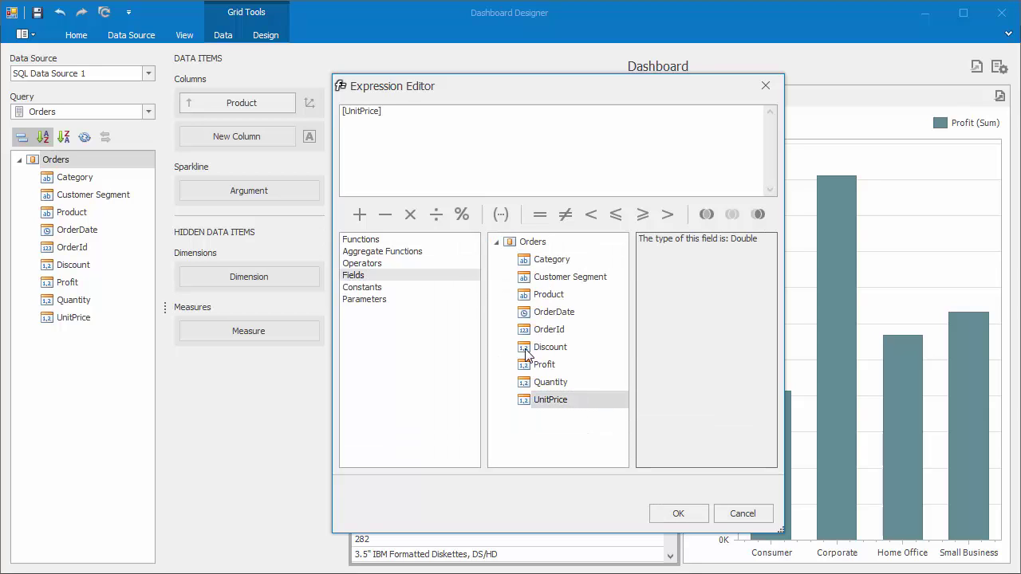
{"action": "left_click", "coordinate": [415, 220]}
{"action": "left_click", "coordinate": [590, 386]}
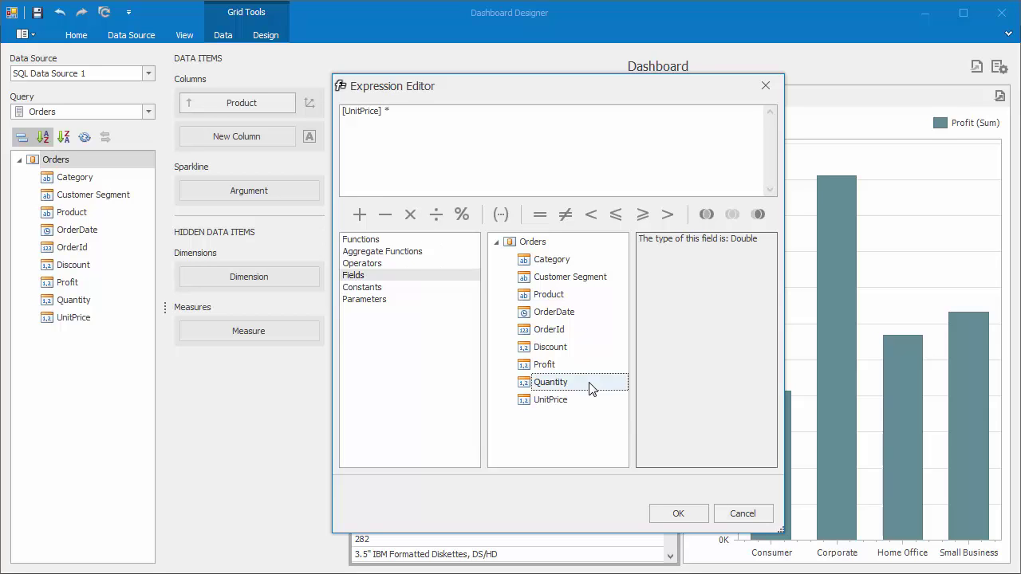
{"action": "double_click", "coordinate": [590, 387]}
{"action": "left_click", "coordinate": [410, 220]}
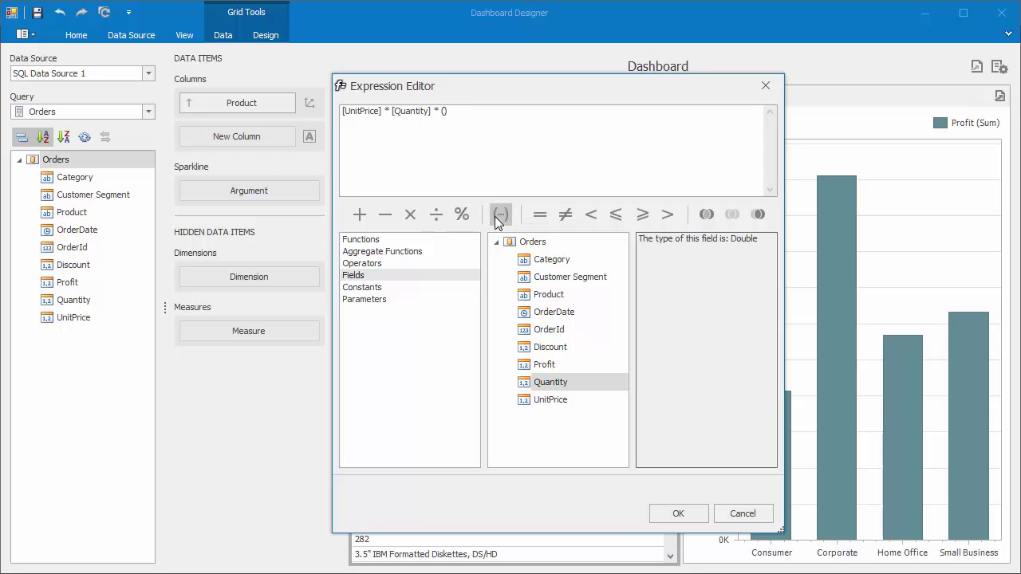
{"action": "type", "text": "1 -"}
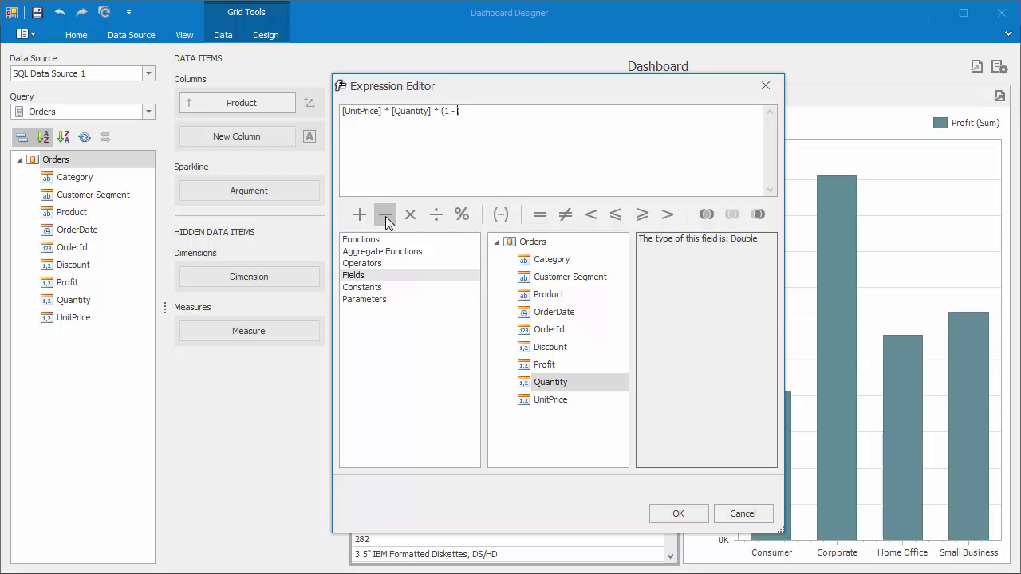
{"action": "double_click", "coordinate": [581, 348]}
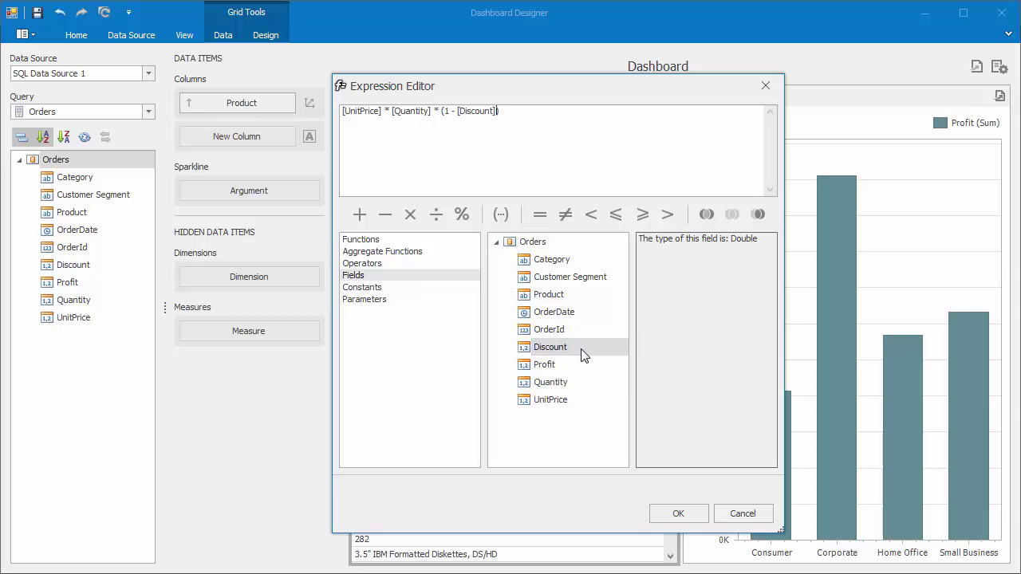
Review the Operators, Constants and Parameters lists, reading the descriptions of +, <=, And, True, False and Parameter1
{"action": "left_click", "coordinate": [362, 263]}
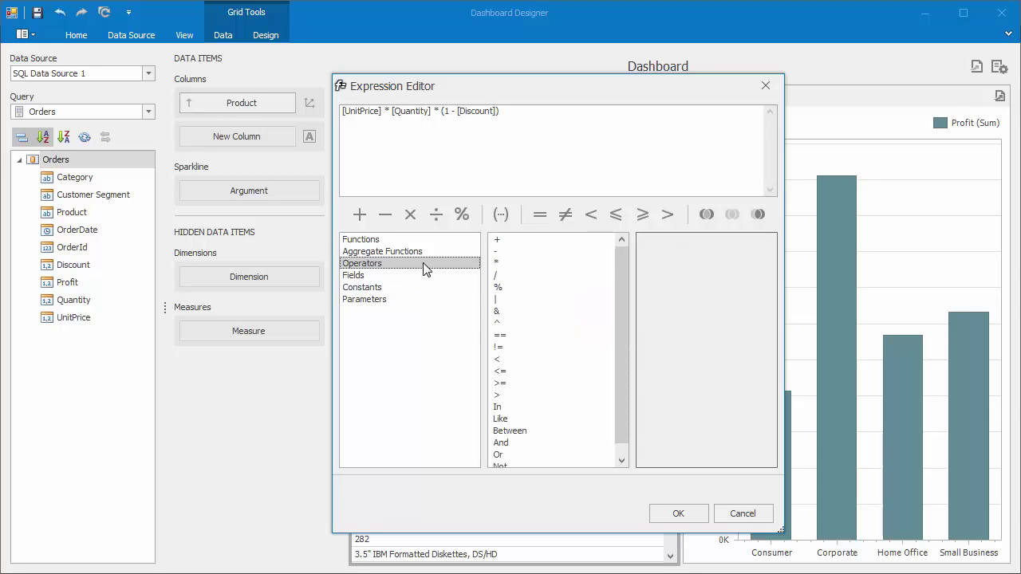
{"action": "left_click", "coordinate": [512, 241]}
{"action": "left_click", "coordinate": [552, 368]}
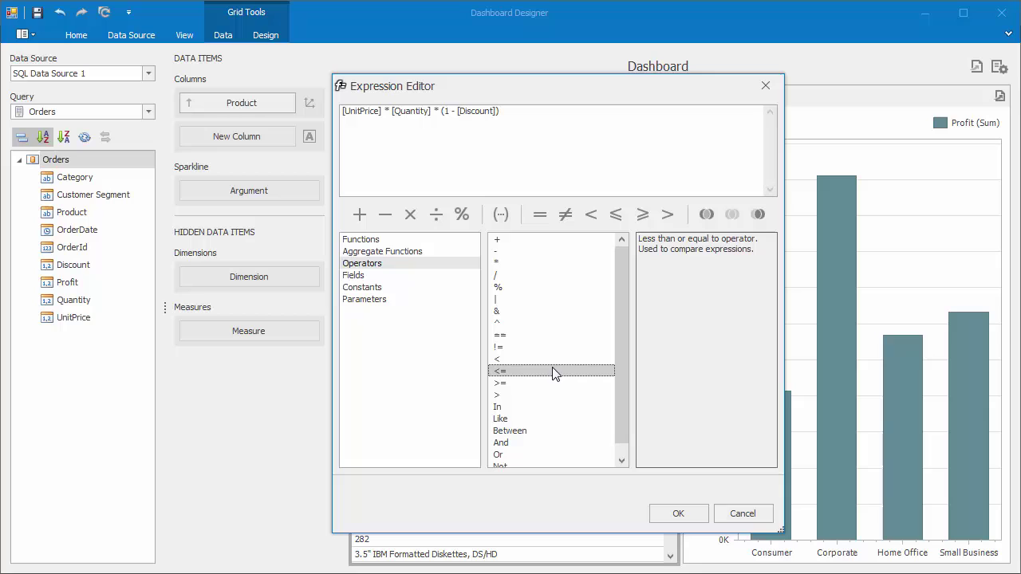
{"action": "left_click", "coordinate": [551, 444]}
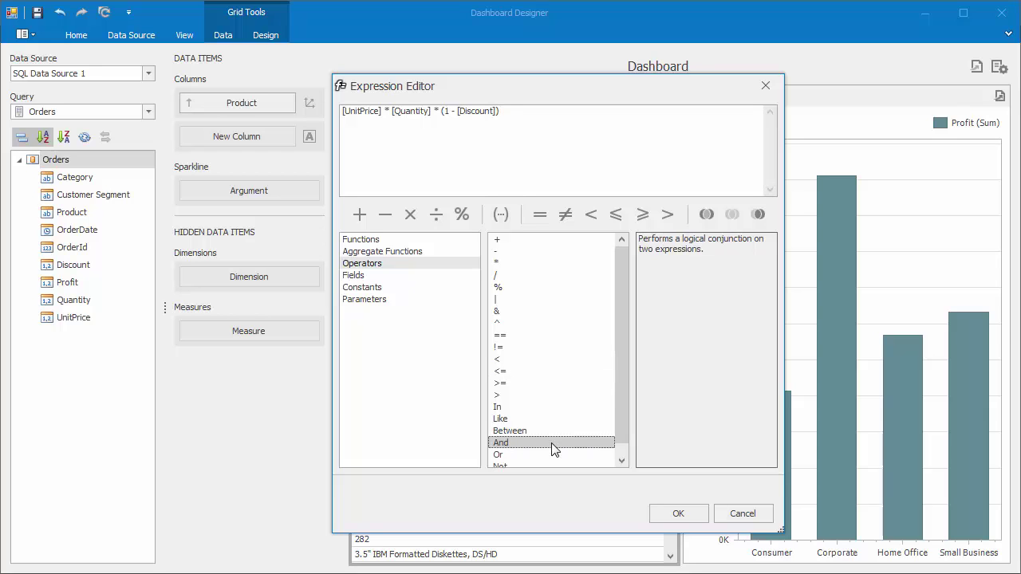
{"action": "left_click", "coordinate": [404, 294]}
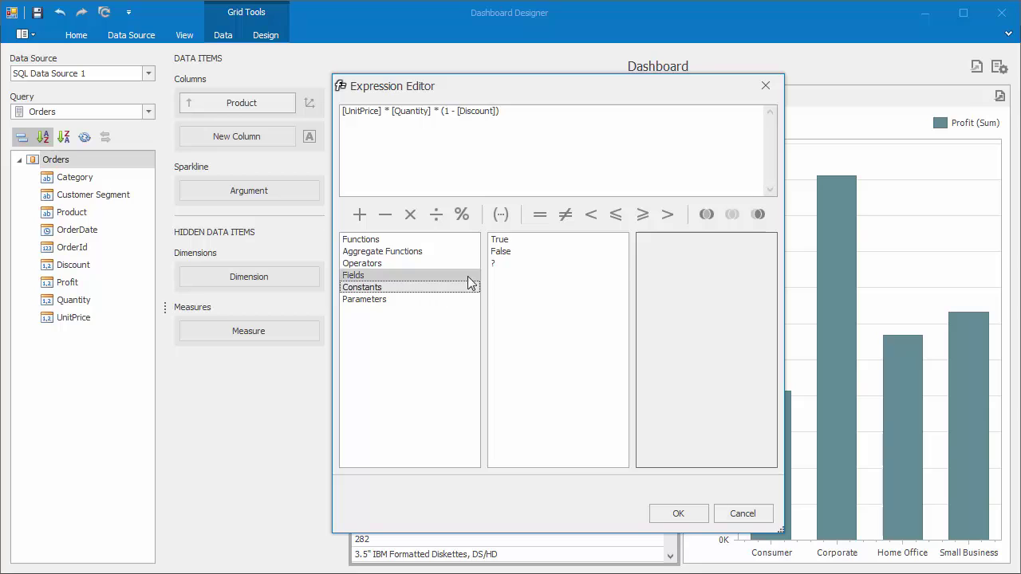
{"action": "left_click", "coordinate": [524, 243]}
{"action": "left_click", "coordinate": [528, 252]}
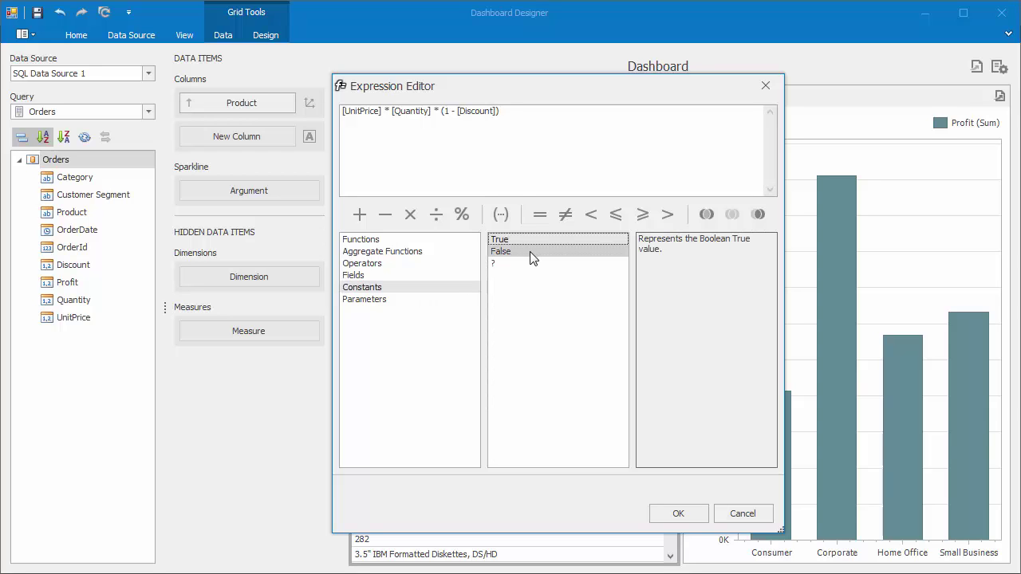
{"action": "left_click", "coordinate": [414, 302]}
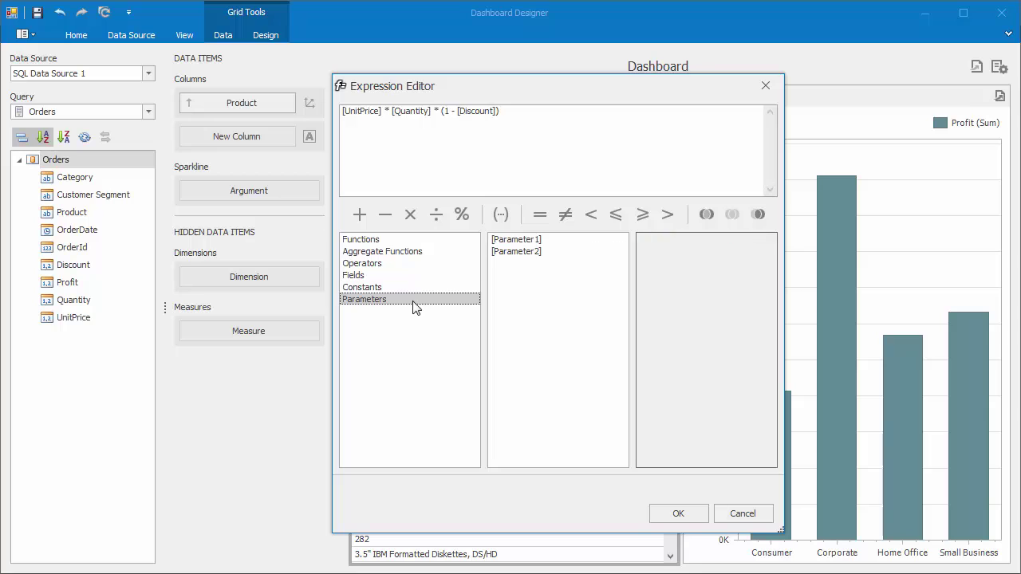
{"action": "left_click", "coordinate": [564, 239]}
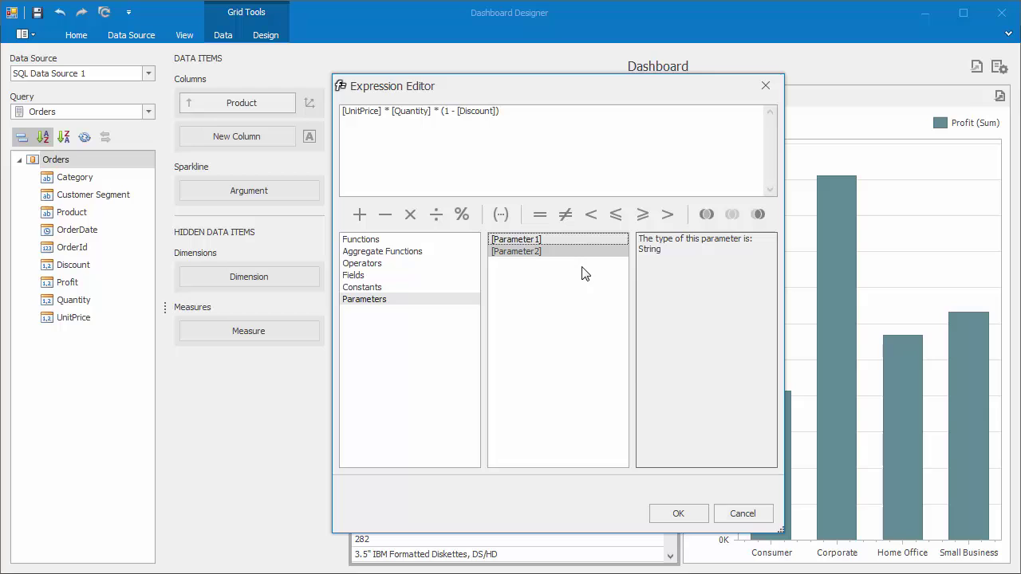
Create the calculated field and rename Calculated Field 1 to Sales
{"action": "left_click", "coordinate": [678, 514]}
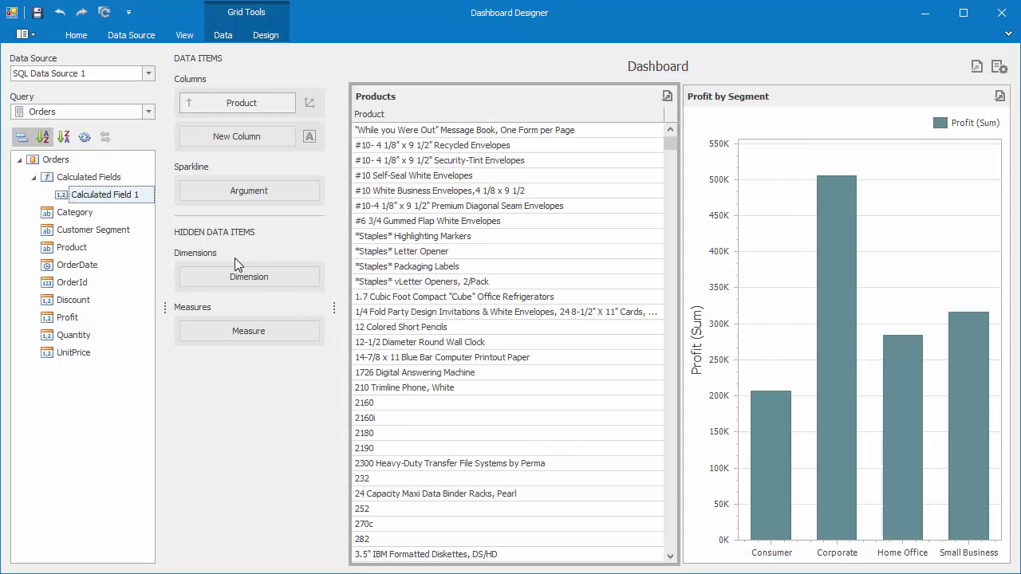
{"action": "right_click", "coordinate": [140, 205]}
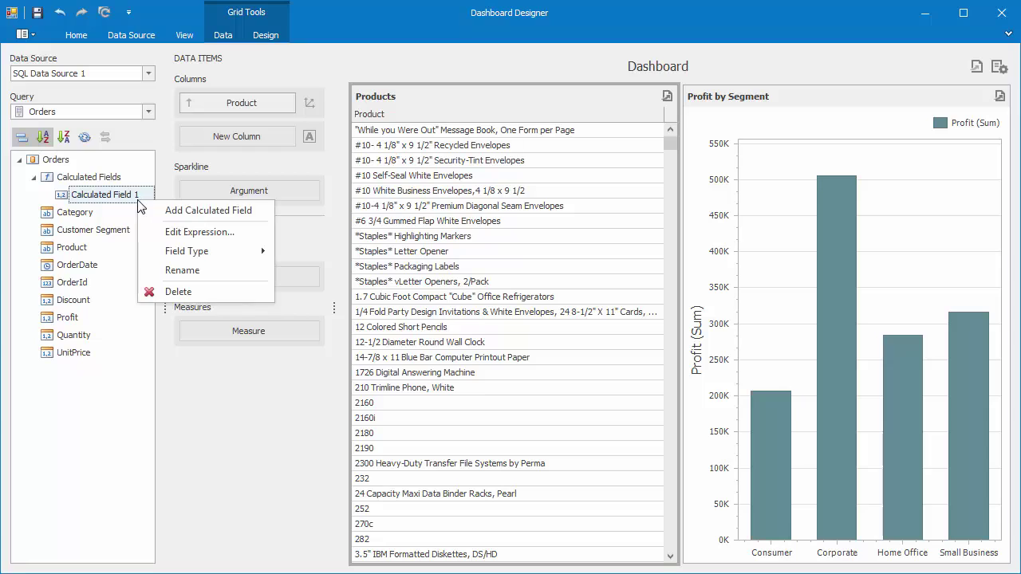
{"action": "left_click", "coordinate": [214, 271]}
{"action": "type", "text": "Sales"}
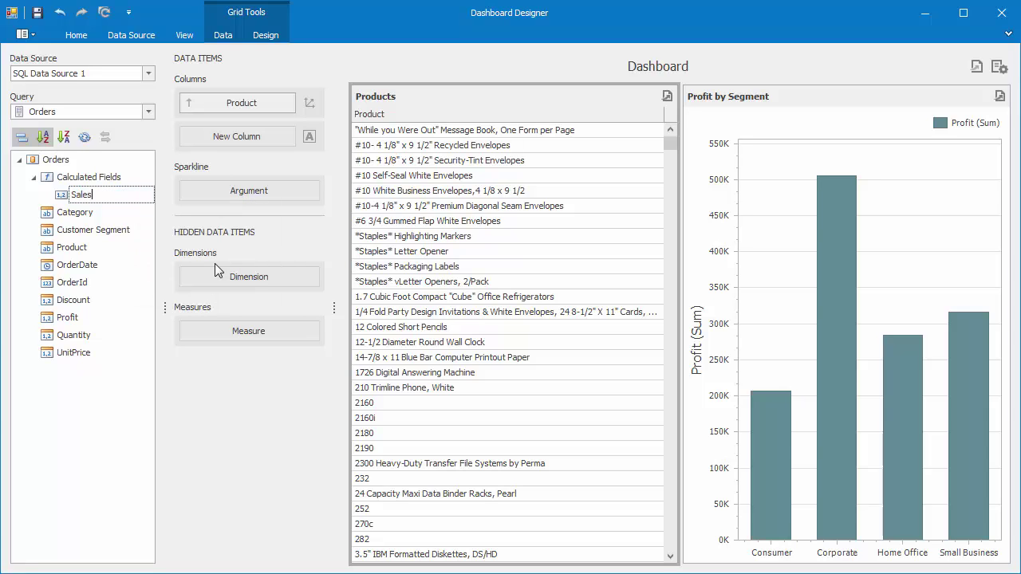
{"action": "key", "text": "Return"}
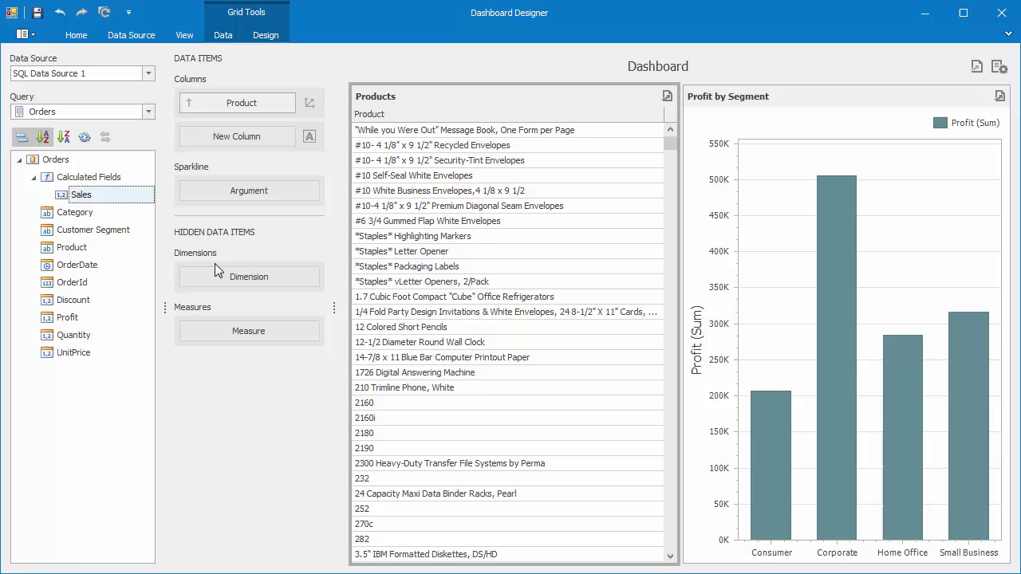
Set the Sales field type to Decimal
{"action": "right_click", "coordinate": [114, 194]}
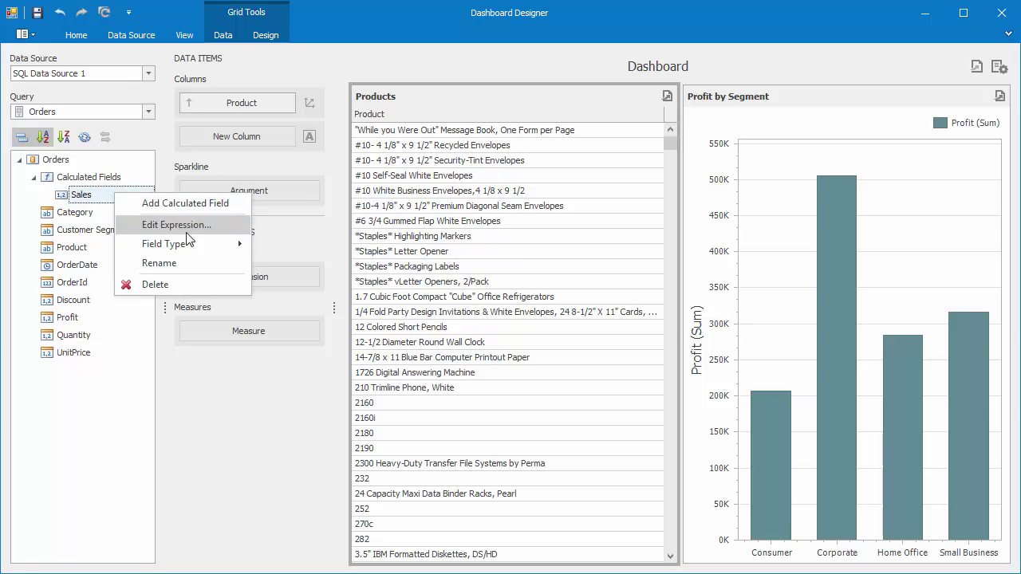
{"action": "mouse_move", "coordinate": [203, 242]}
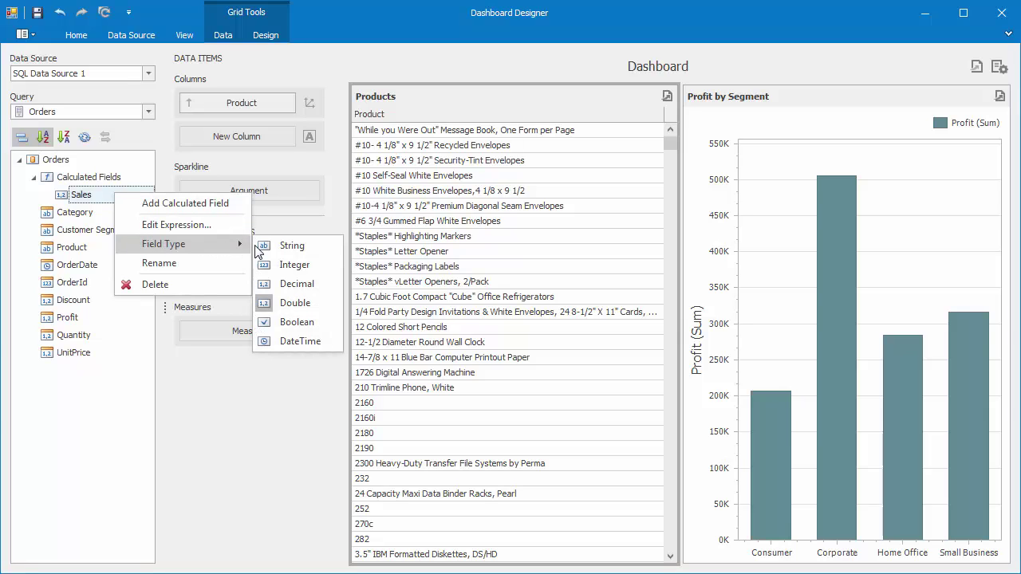
{"action": "left_click", "coordinate": [323, 287]}
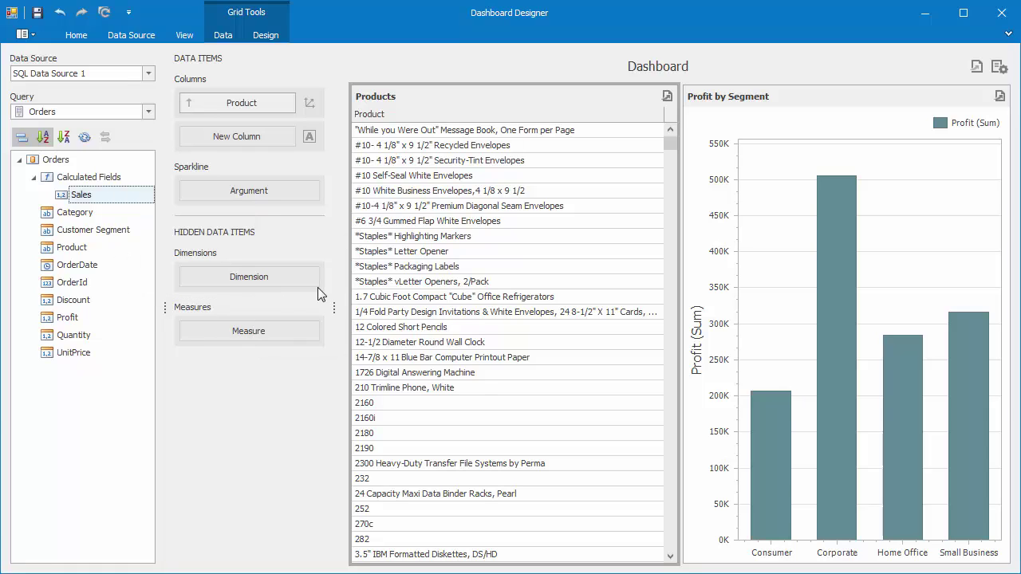
Open the Sales expression and review the Math functions ToDecimal, ToFloat and ToLong
{"action": "right_click", "coordinate": [117, 197]}
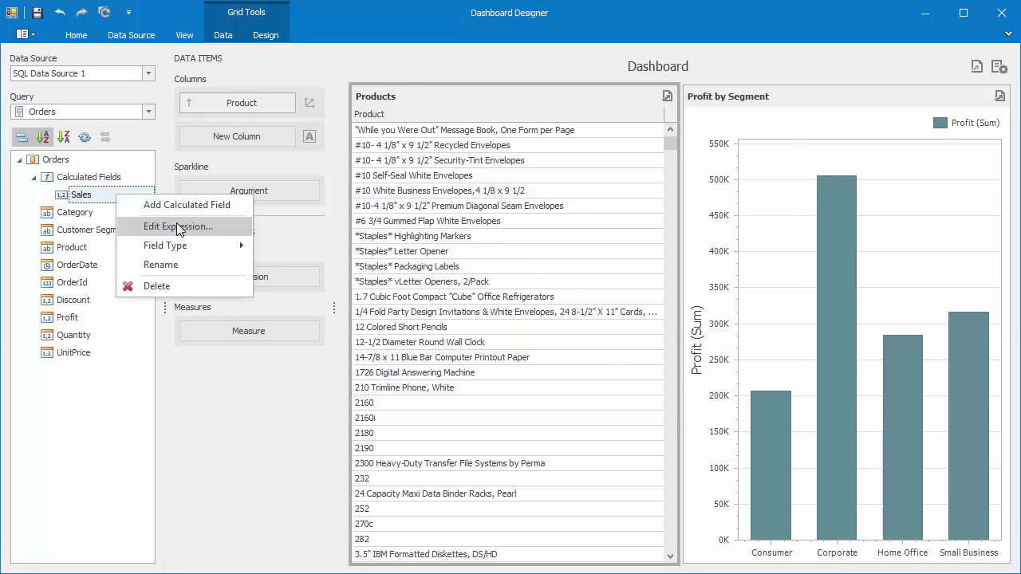
{"action": "left_click", "coordinate": [179, 229]}
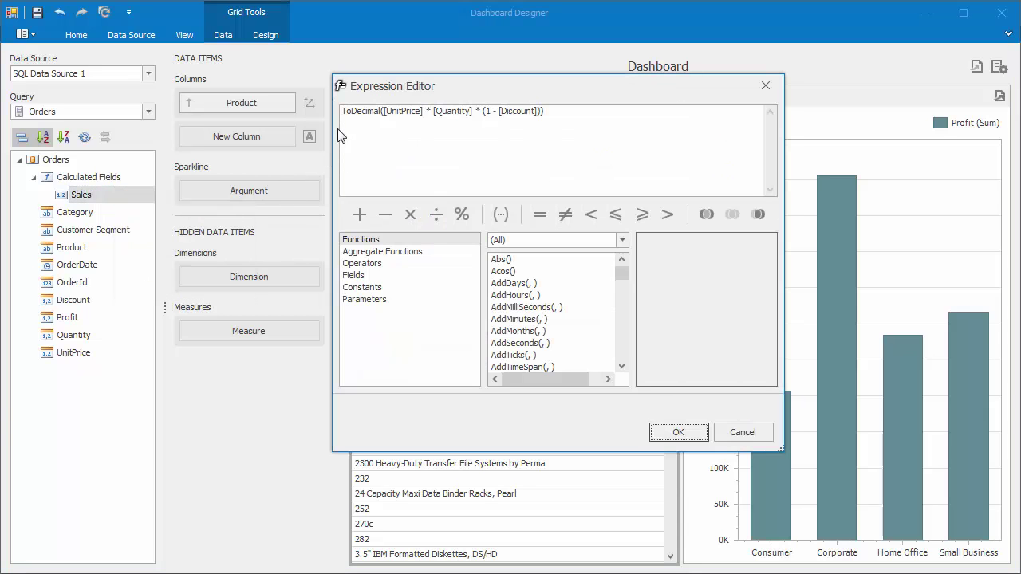
{"action": "double_click", "coordinate": [358, 112]}
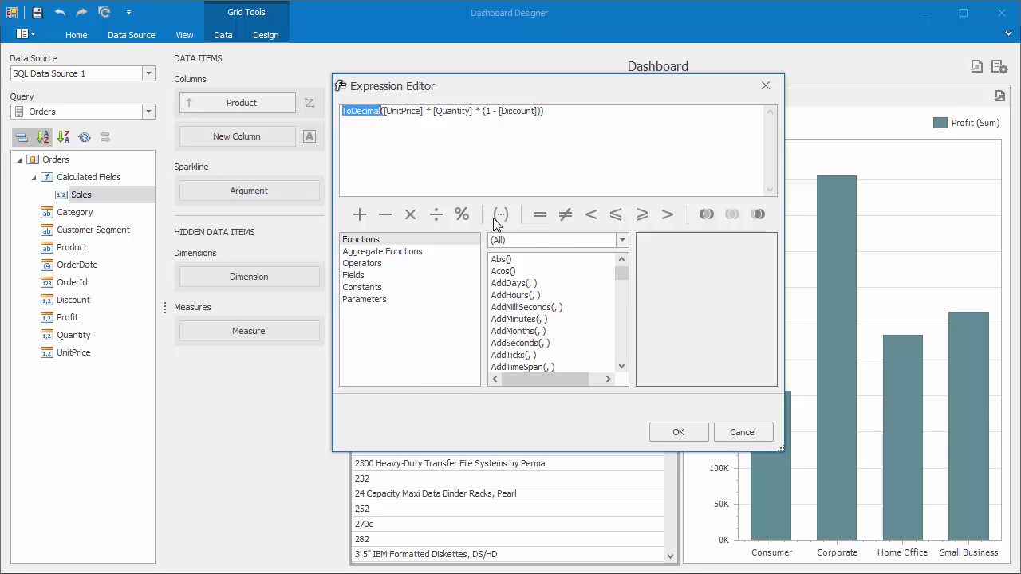
{"action": "left_click", "coordinate": [562, 241]}
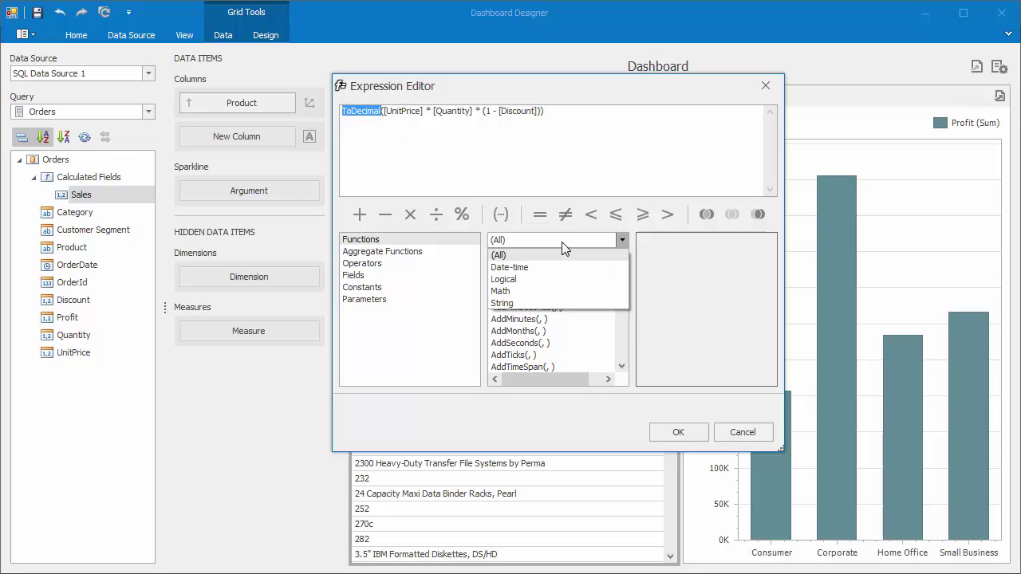
{"action": "left_click", "coordinate": [567, 291]}
{"action": "left_click_drag", "start_coordinate": [620, 284], "coordinate": [624, 365]}
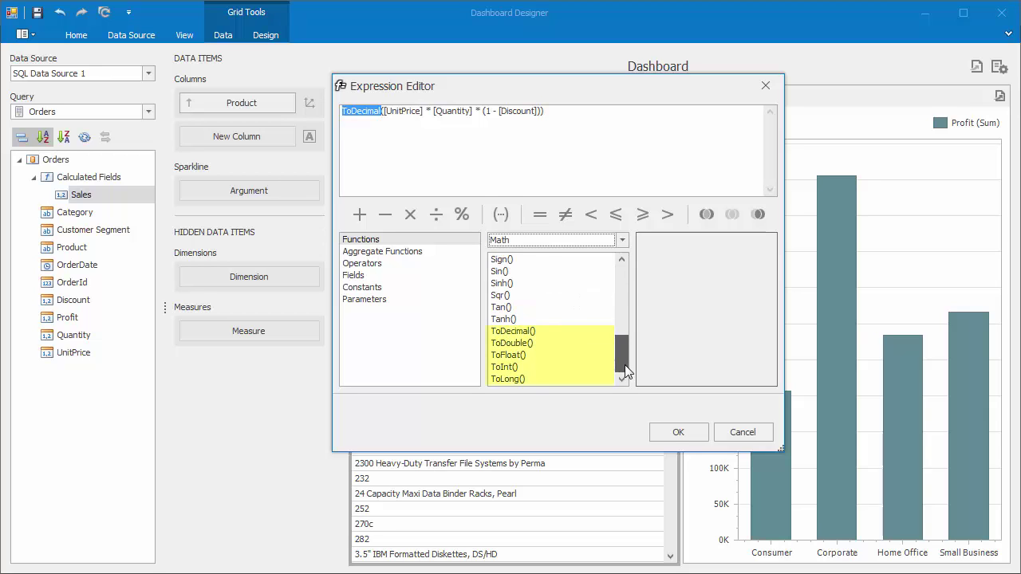
{"action": "left_click", "coordinate": [581, 331]}
{"action": "left_click", "coordinate": [582, 357]}
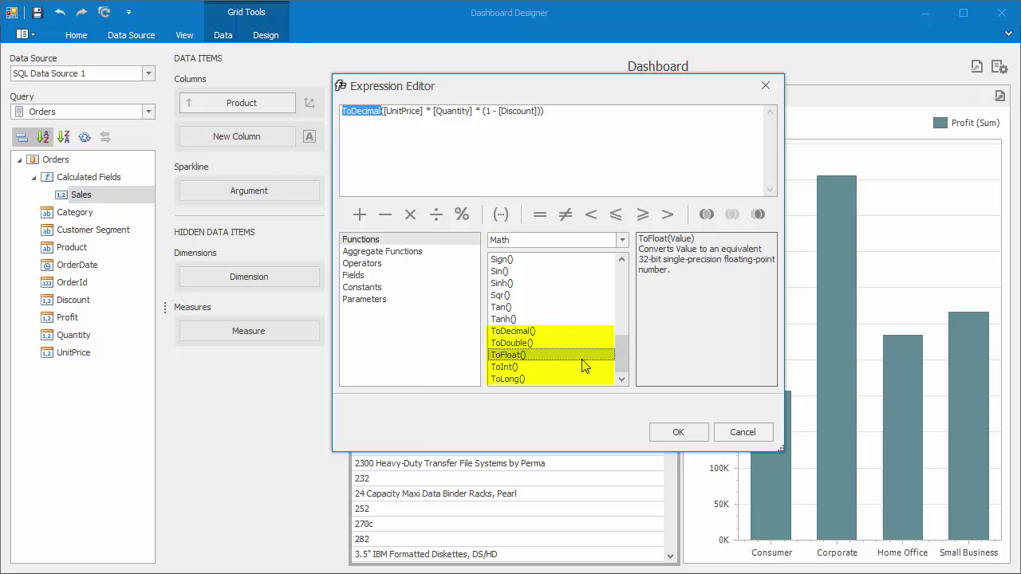
{"action": "left_click", "coordinate": [586, 380]}
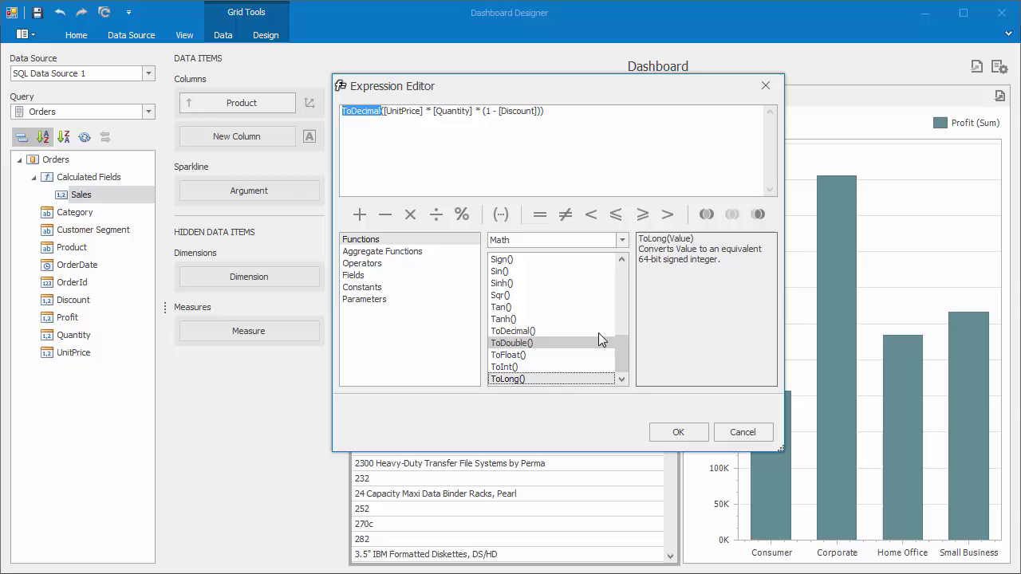
Filter to String functions and read the ToStr() description
{"action": "left_click", "coordinate": [621, 240]}
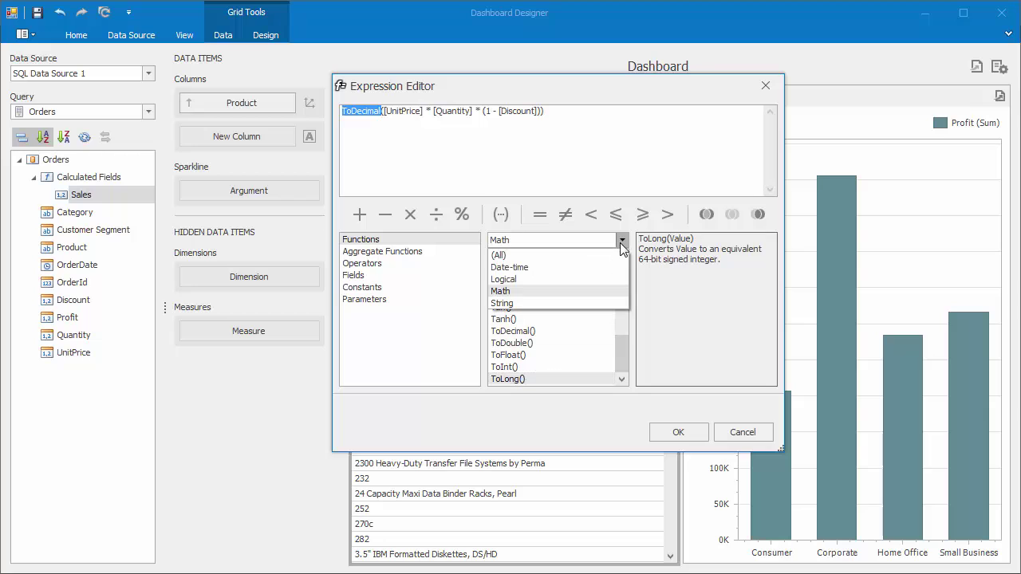
{"action": "left_click", "coordinate": [610, 303]}
{"action": "left_click_drag", "start_coordinate": [623, 296], "coordinate": [621, 355]}
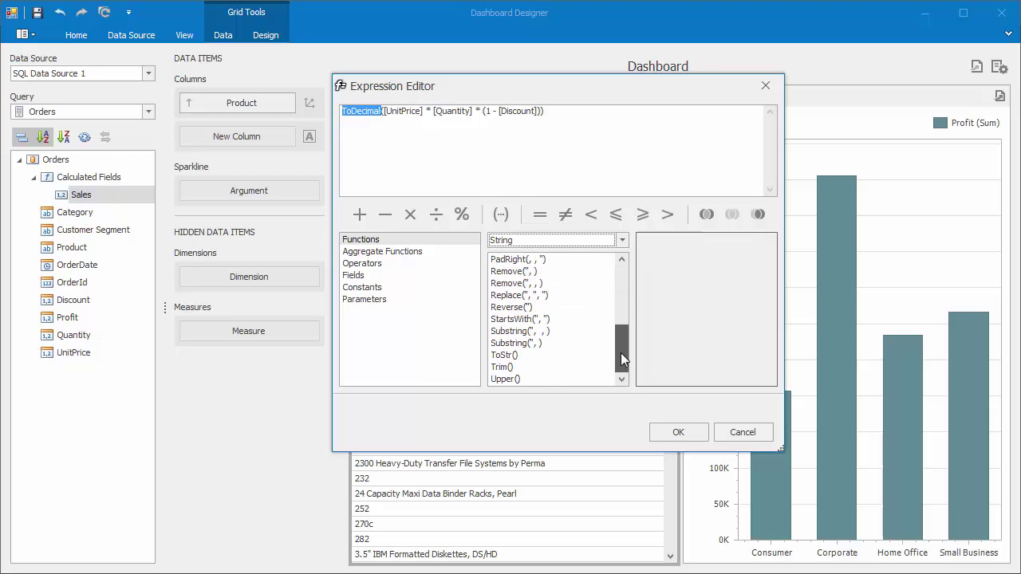
{"action": "left_click", "coordinate": [581, 355]}
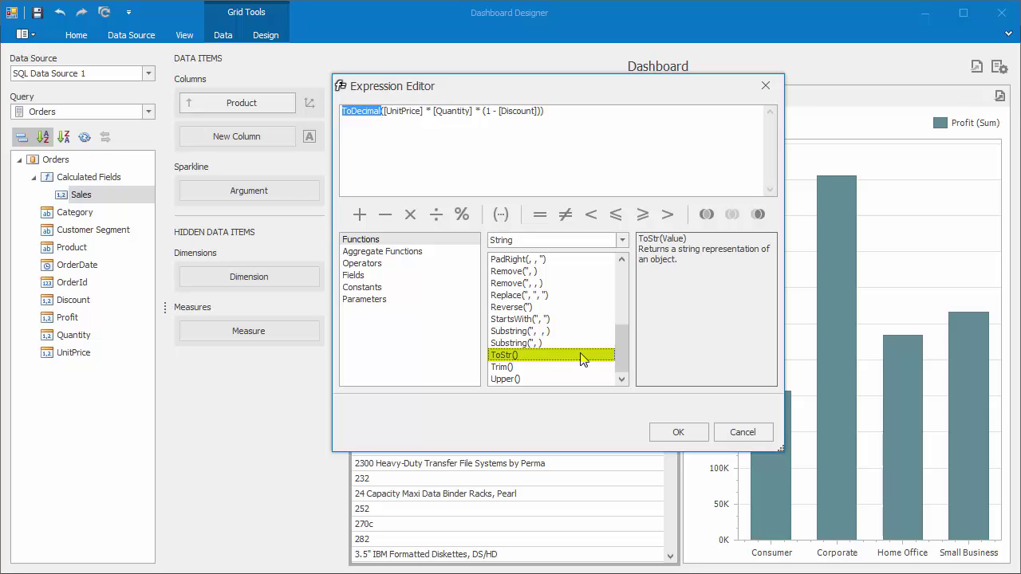
Discard the expression edit and add Sales (Sum) as a column in the Products grid
{"action": "left_click", "coordinate": [740, 429]}
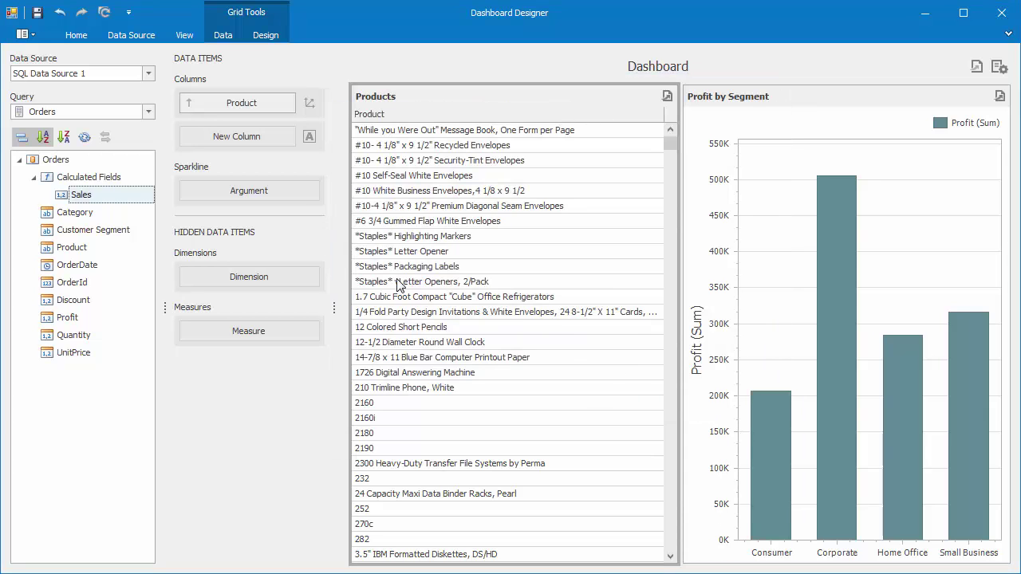
{"action": "left_click_drag", "start_coordinate": [132, 205], "coordinate": [246, 142]}
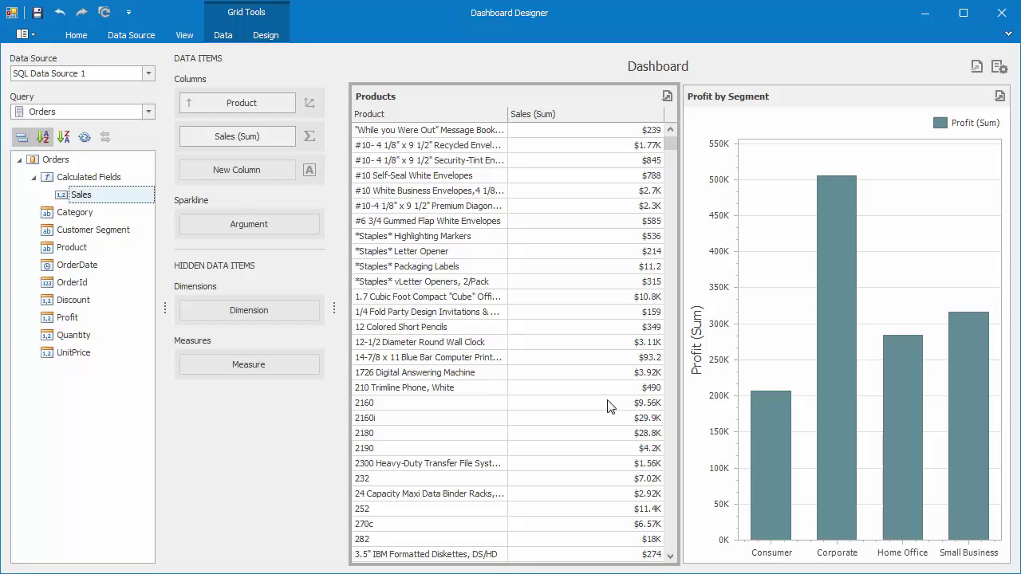
{"action": "left_click", "coordinate": [749, 263]}
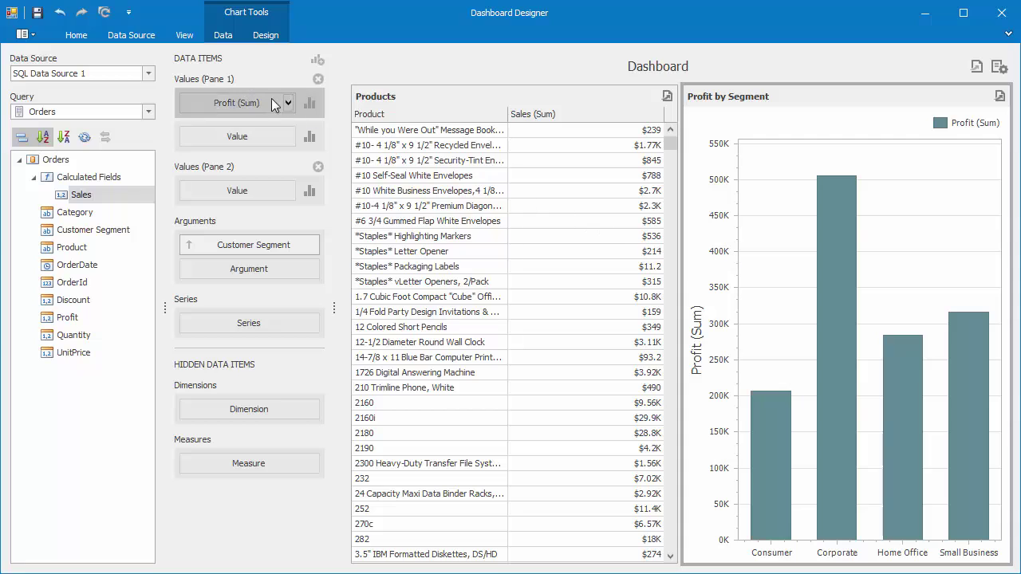
{"action": "left_click", "coordinate": [134, 36]}
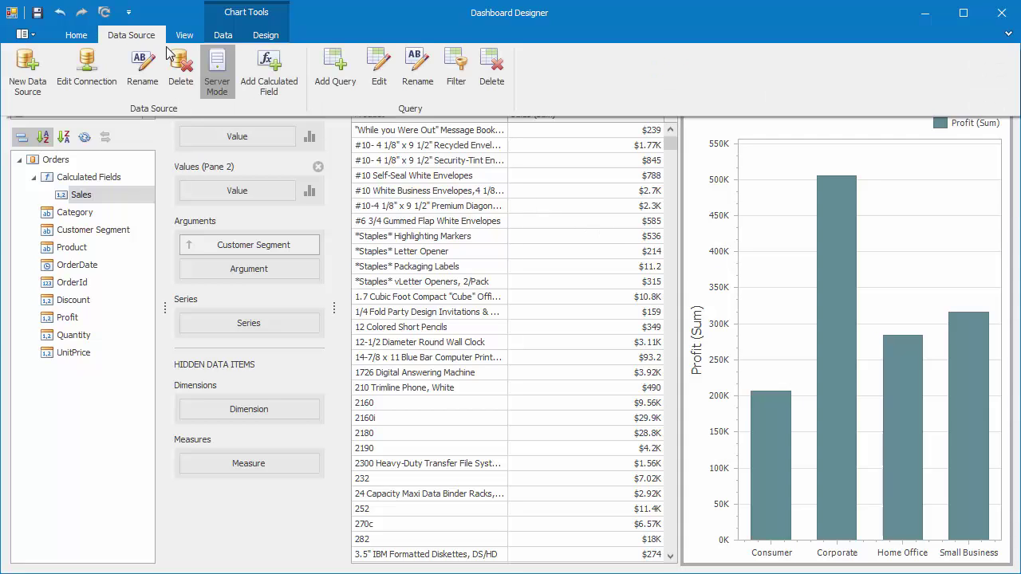
{"action": "left_click", "coordinate": [381, 79]}
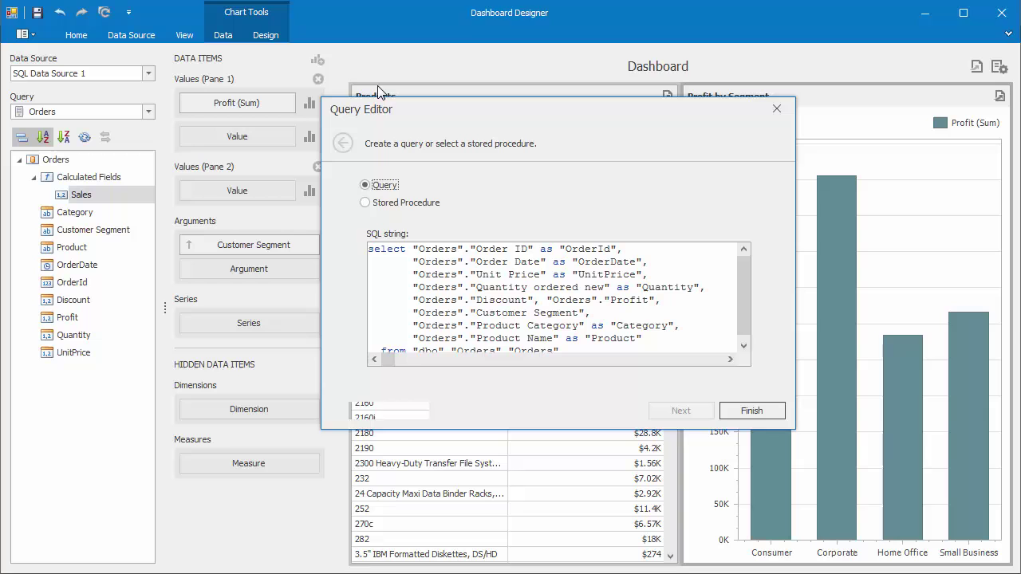
{"action": "left_click", "coordinate": [405, 409]}
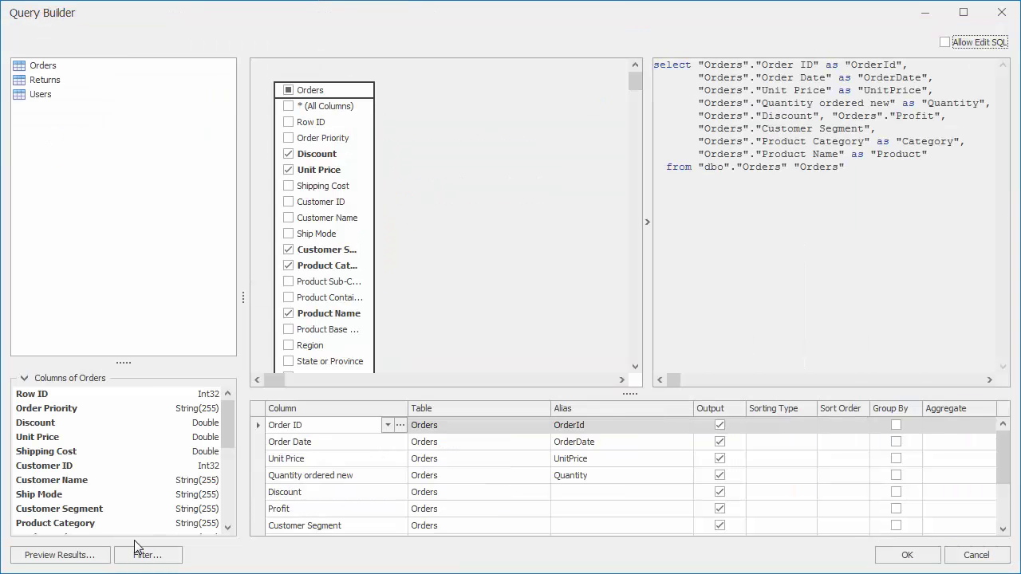
{"action": "left_click", "coordinate": [101, 556]}
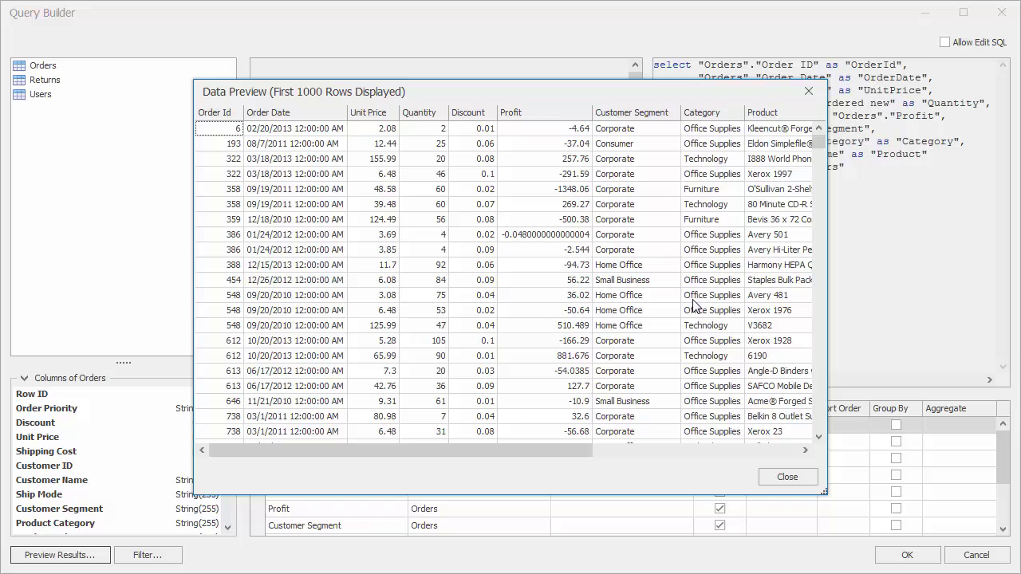
{"action": "left_click", "coordinate": [798, 476]}
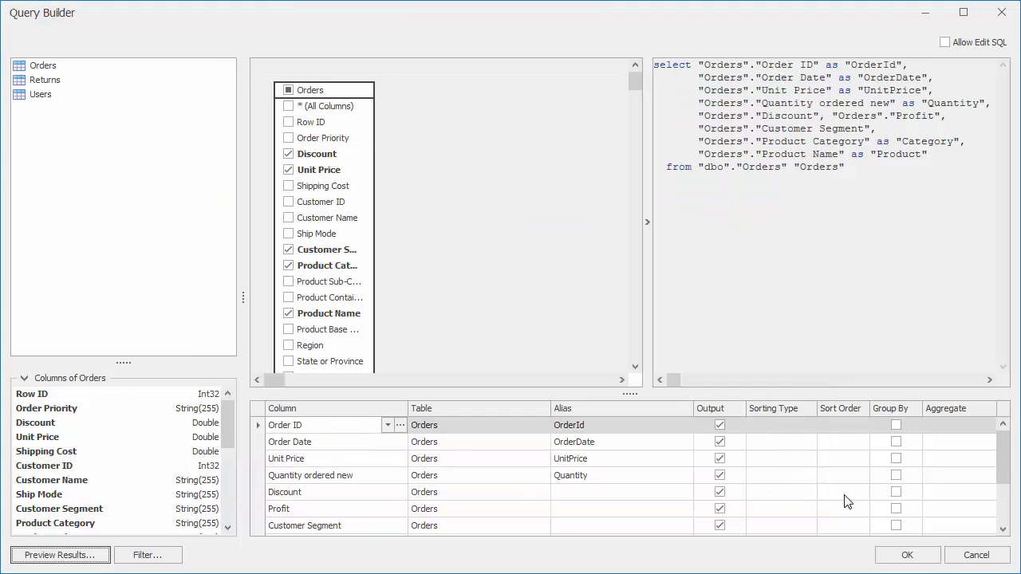
{"action": "left_click", "coordinate": [963, 556]}
{"action": "left_click", "coordinate": [774, 411]}
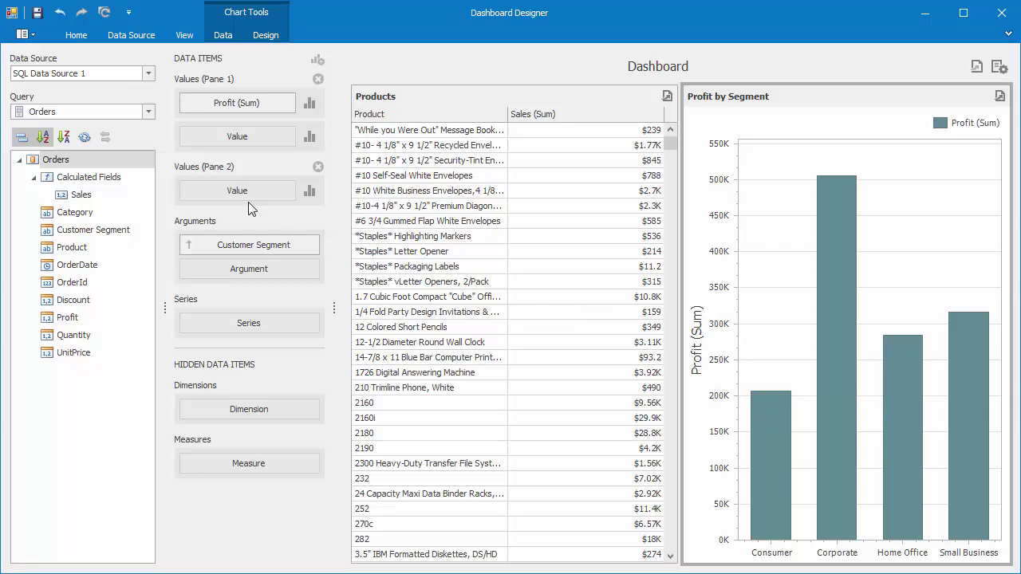
Start a new calculated field with the condition Iif(Sum([Sales]) != 0, ...)
{"action": "left_click", "coordinate": [122, 179]}
{"action": "right_click", "coordinate": [122, 183]}
{"action": "left_click", "coordinate": [147, 191]}
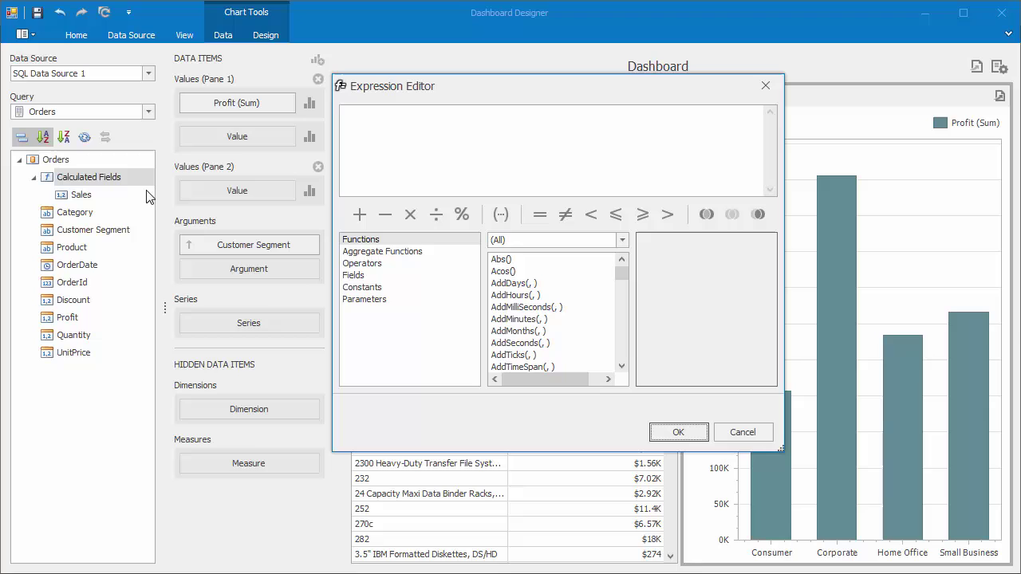
{"action": "left_click", "coordinate": [517, 240]}
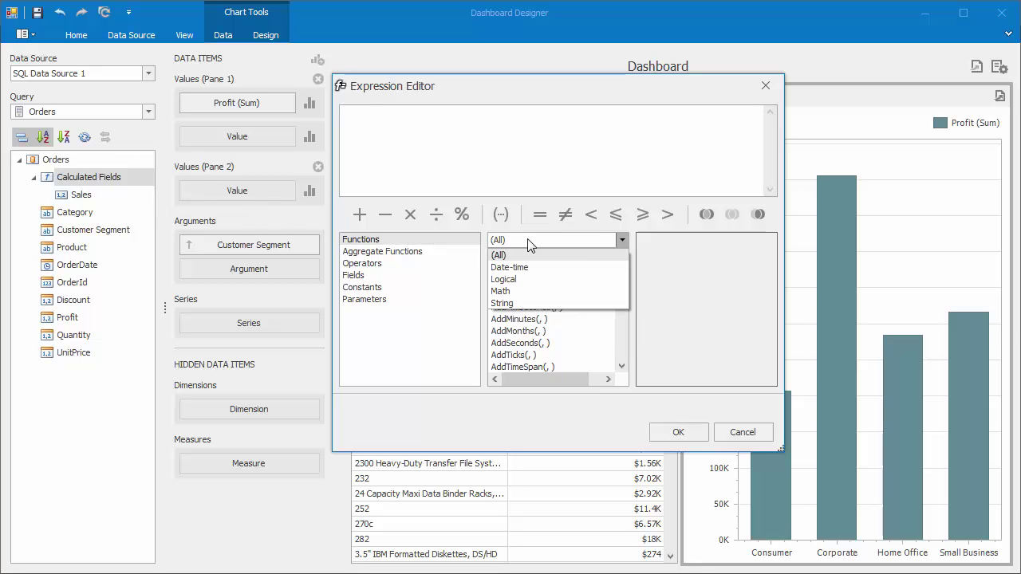
{"action": "left_click", "coordinate": [545, 279]}
{"action": "double_click", "coordinate": [549, 261]}
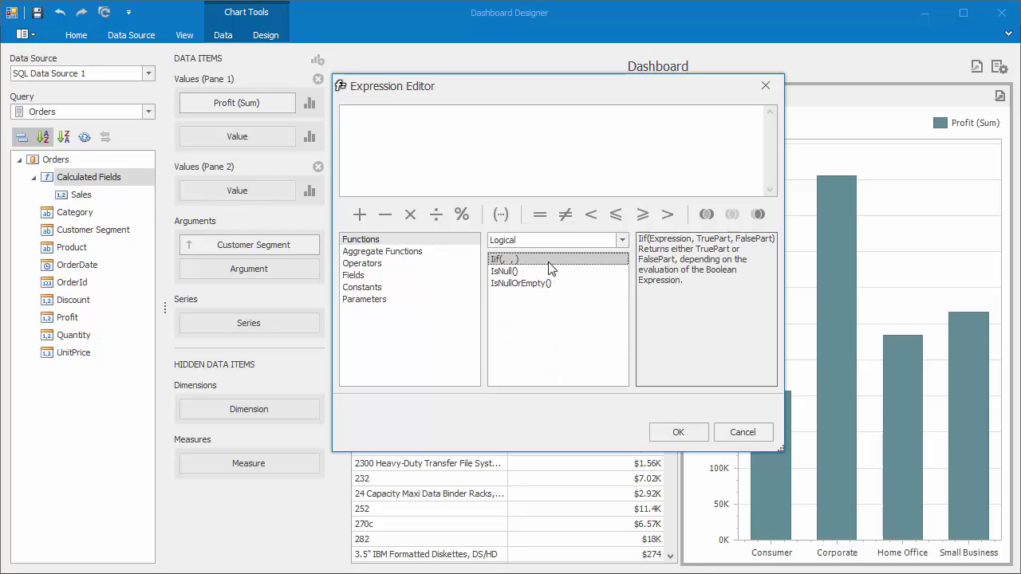
{"action": "left_click", "coordinate": [431, 251]}
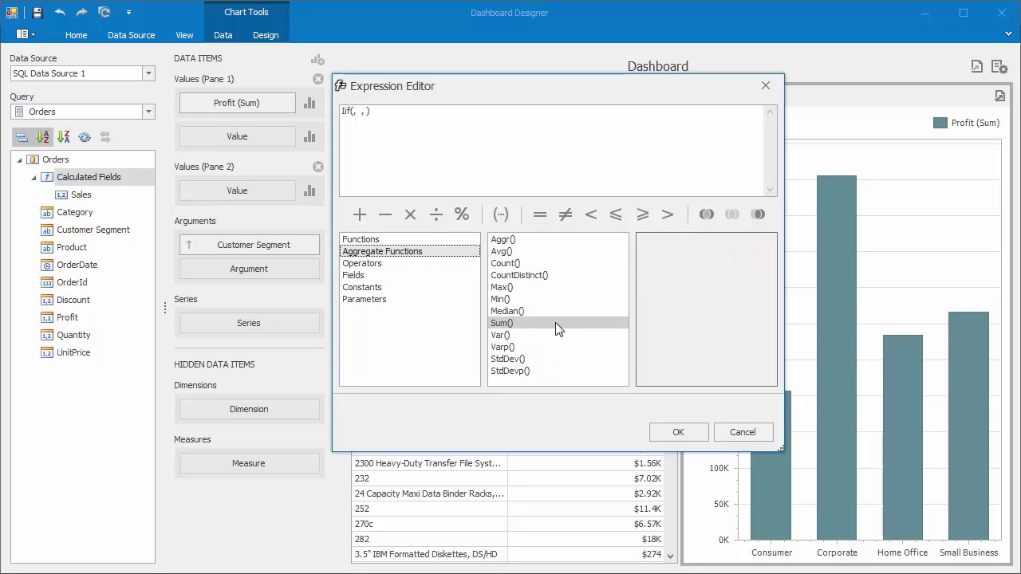
{"action": "double_click", "coordinate": [555, 323]}
{"action": "left_click", "coordinate": [440, 275]}
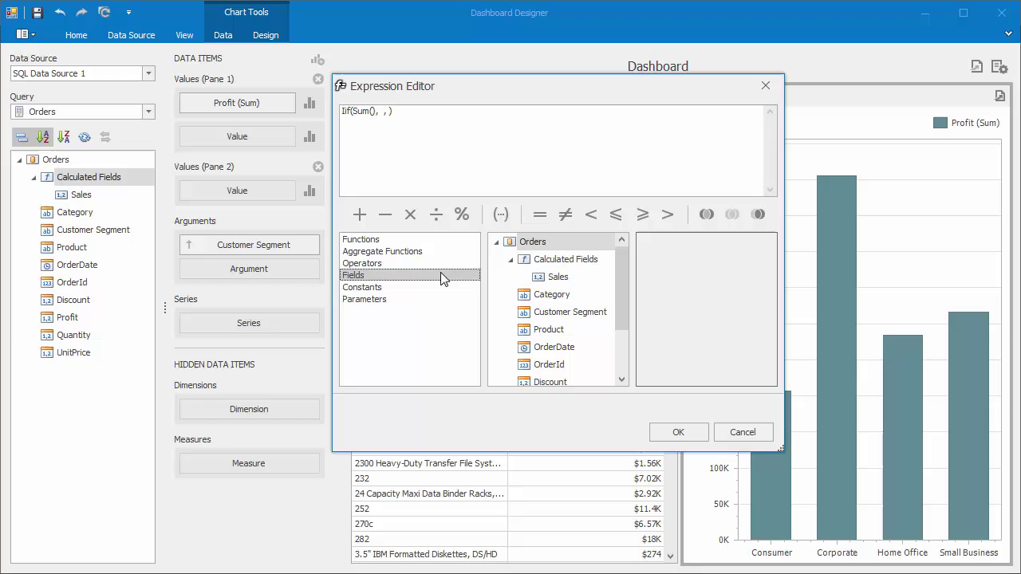
{"action": "double_click", "coordinate": [556, 279]}
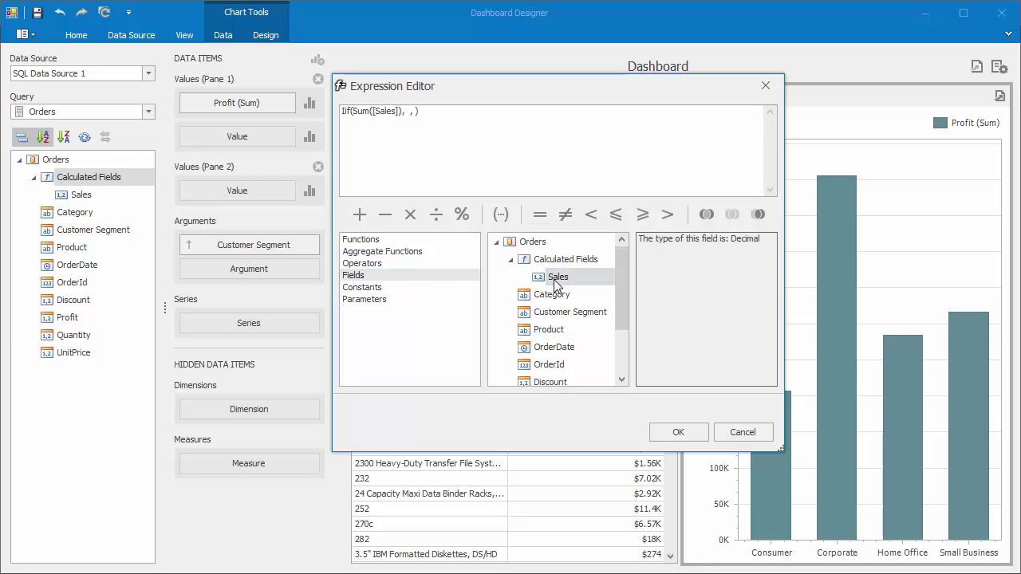
{"action": "left_click", "coordinate": [565, 214]}
{"action": "type", "text": "0"}
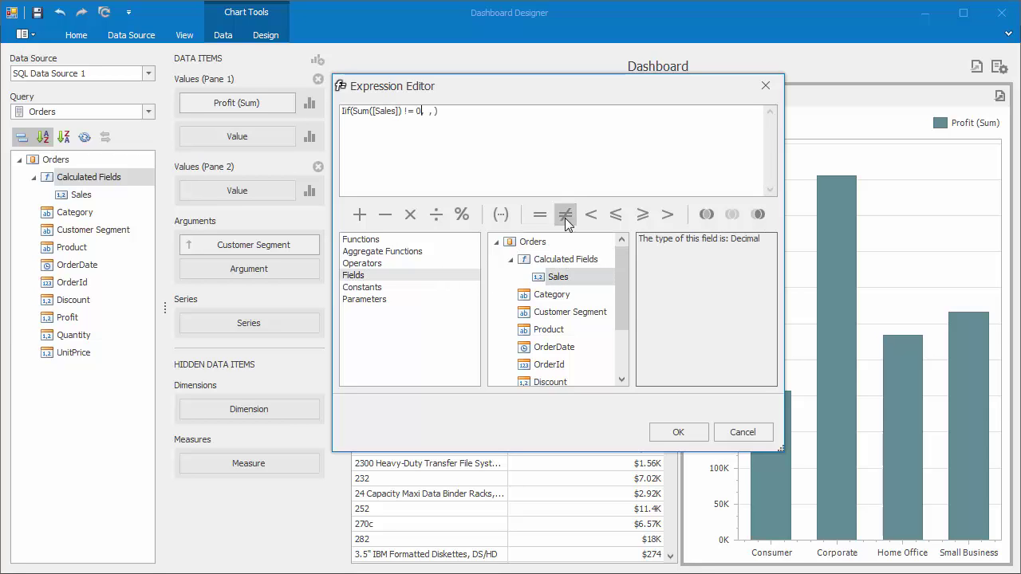
Complete the Iif with Sum([Profit]) / Sum([Sales]) as the true result and 0 otherwise
{"action": "left_click", "coordinate": [382, 251]}
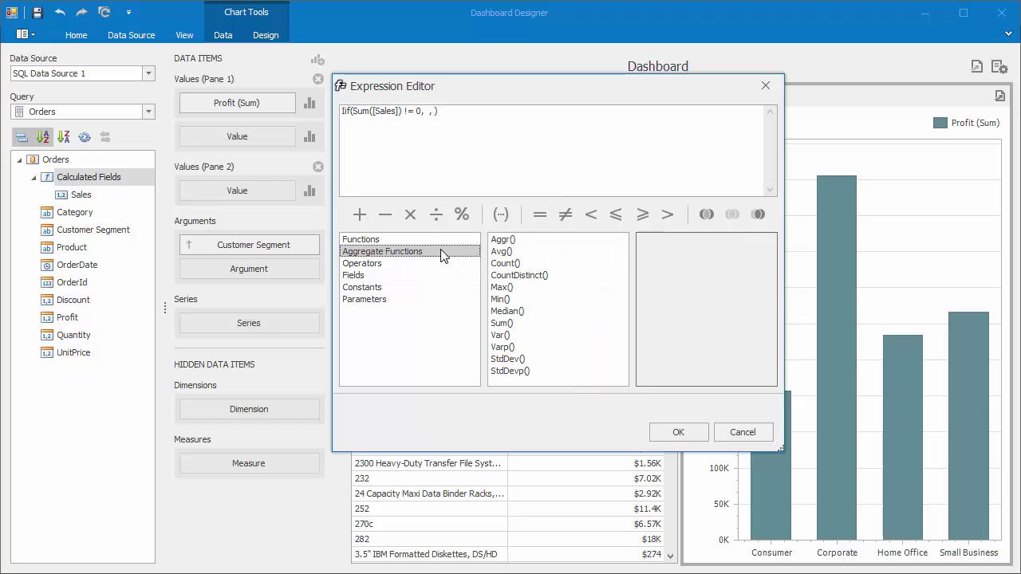
{"action": "double_click", "coordinate": [518, 323]}
{"action": "left_click", "coordinate": [451, 276]}
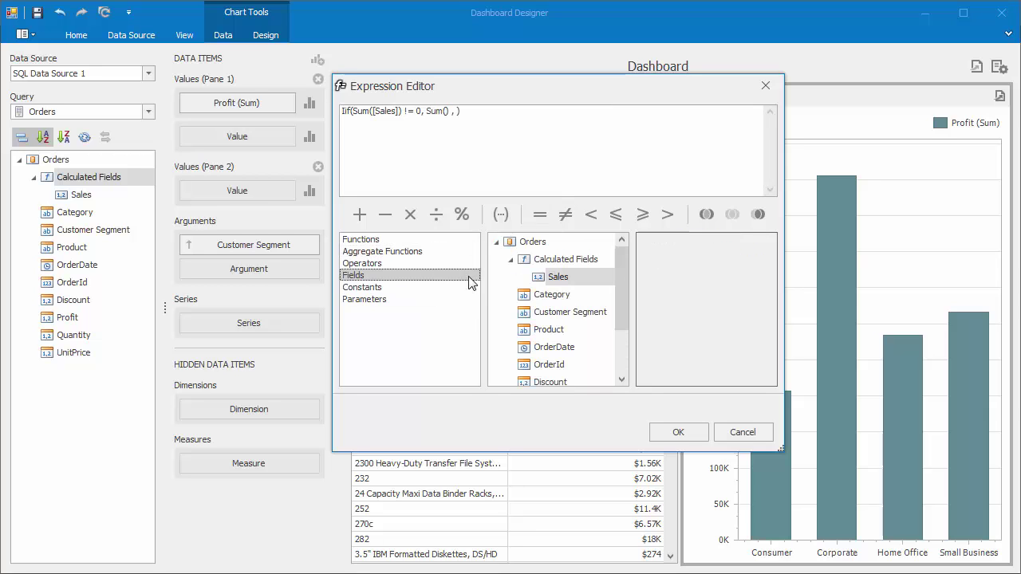
{"action": "left_click_drag", "start_coordinate": [624, 287], "coordinate": [621, 329]}
{"action": "double_click", "coordinate": [572, 326]}
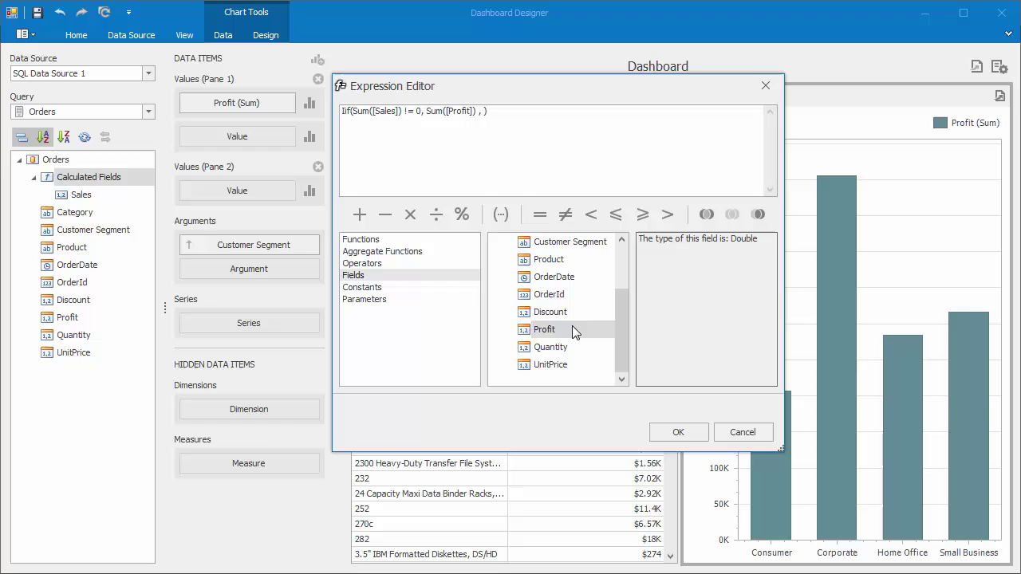
{"action": "left_click", "coordinate": [436, 214]}
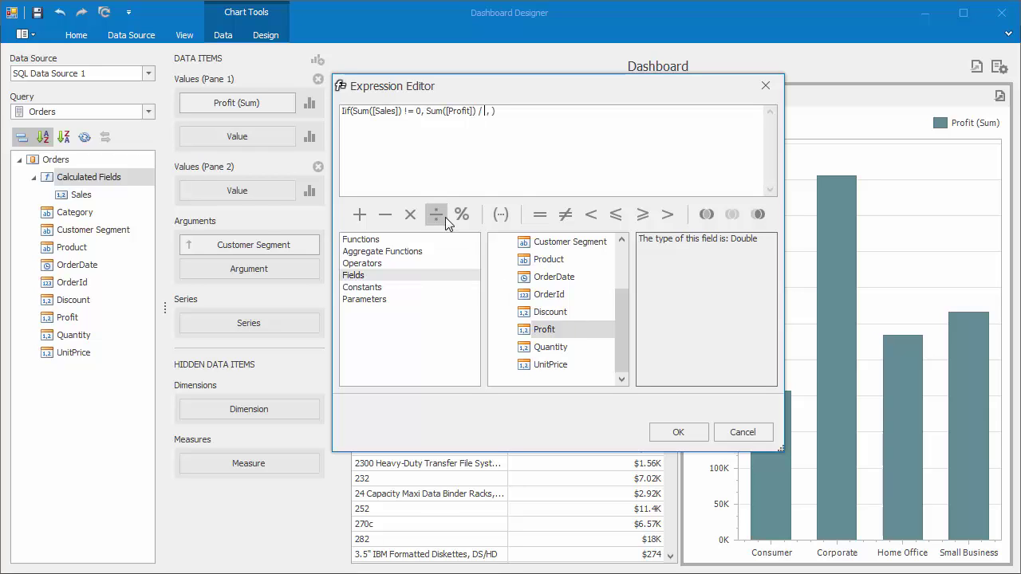
{"action": "left_click", "coordinate": [422, 252]}
{"action": "left_click", "coordinate": [518, 323]}
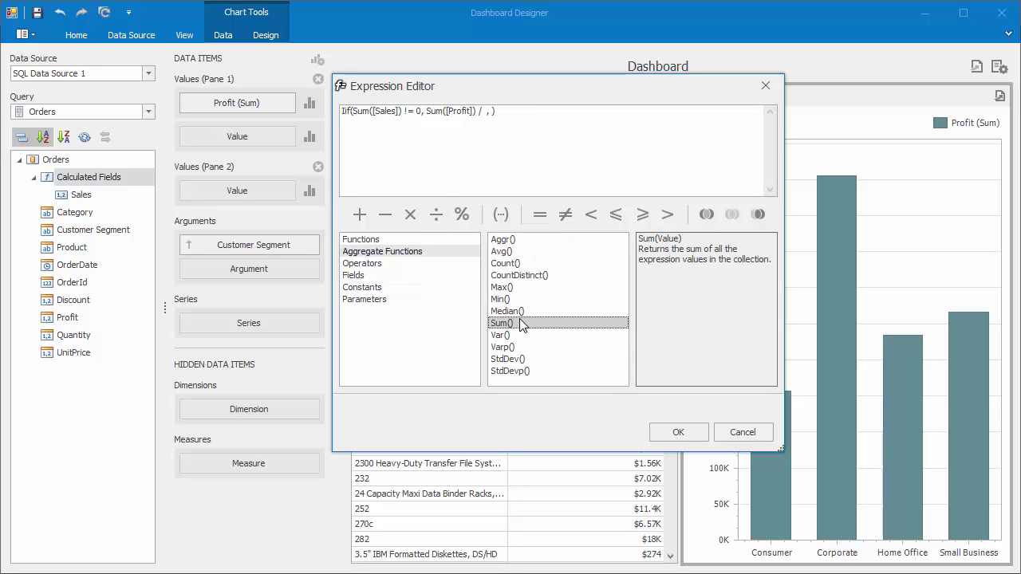
{"action": "double_click", "coordinate": [519, 323]}
{"action": "left_click", "coordinate": [420, 275]}
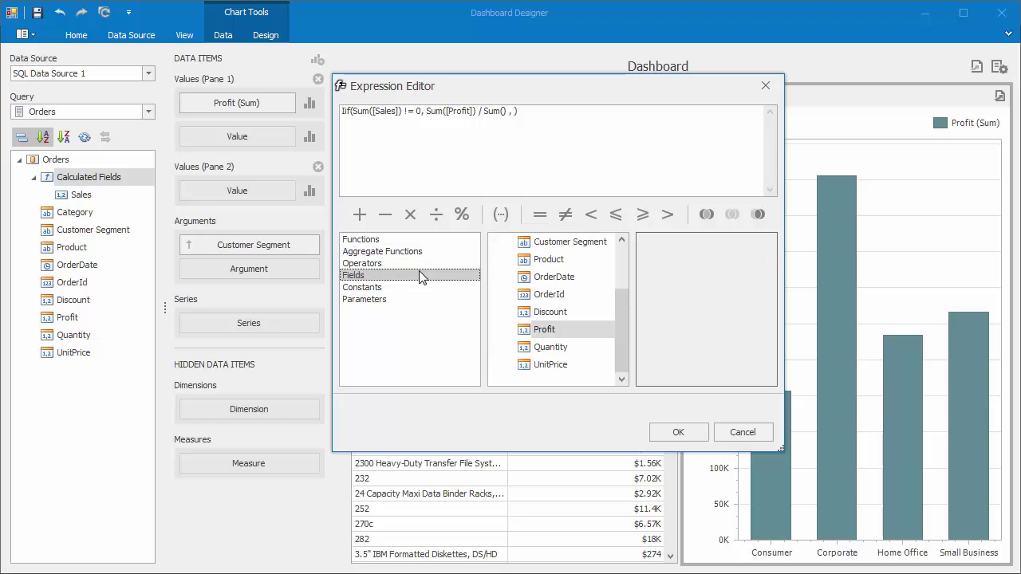
{"action": "left_click_drag", "start_coordinate": [620, 318], "coordinate": [613, 276]}
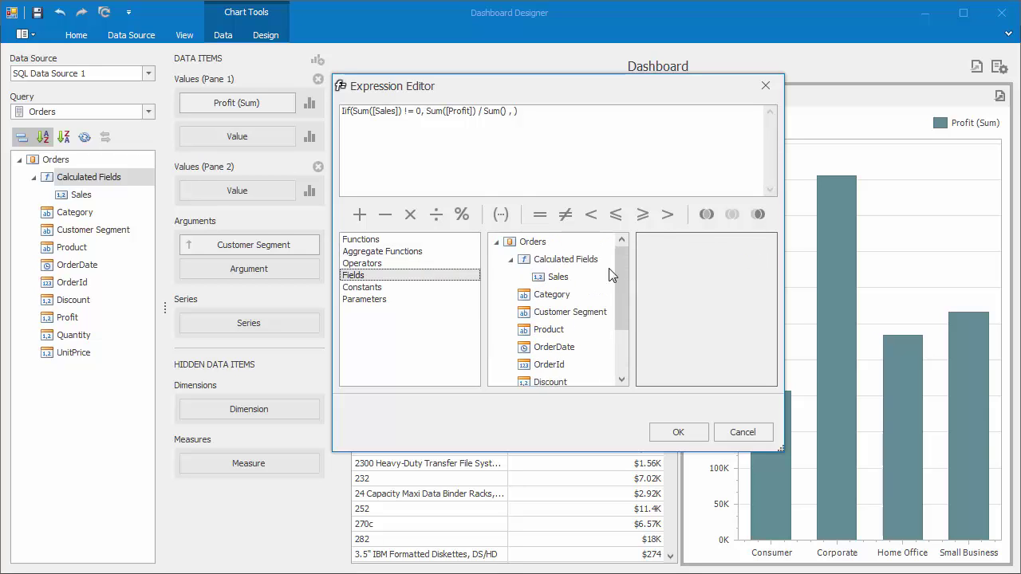
{"action": "double_click", "coordinate": [560, 277]}
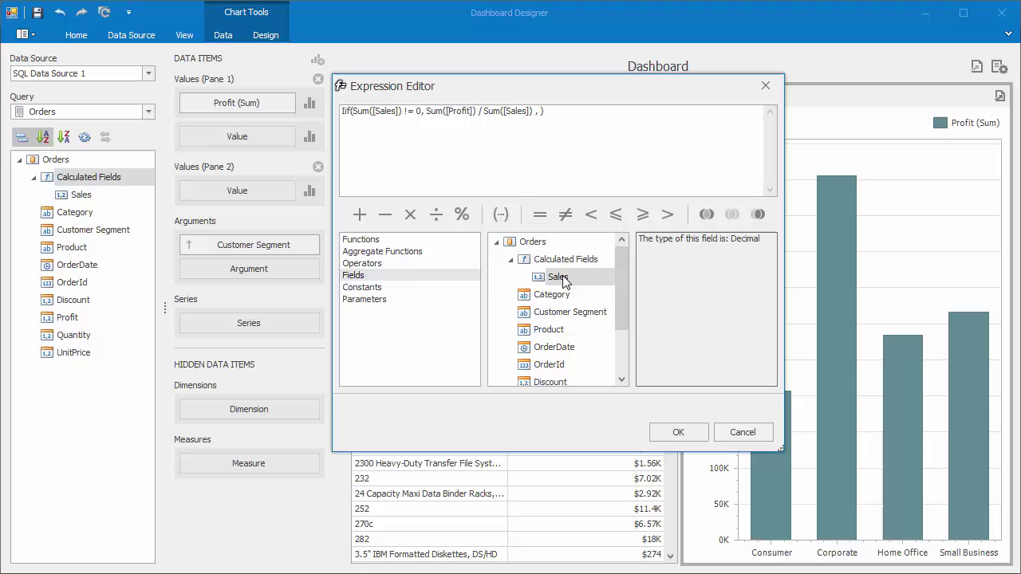
{"action": "type", "text": "0"}
Save the expression and rename Calculated Field 1 to Margin
{"action": "left_click", "coordinate": [679, 431]}
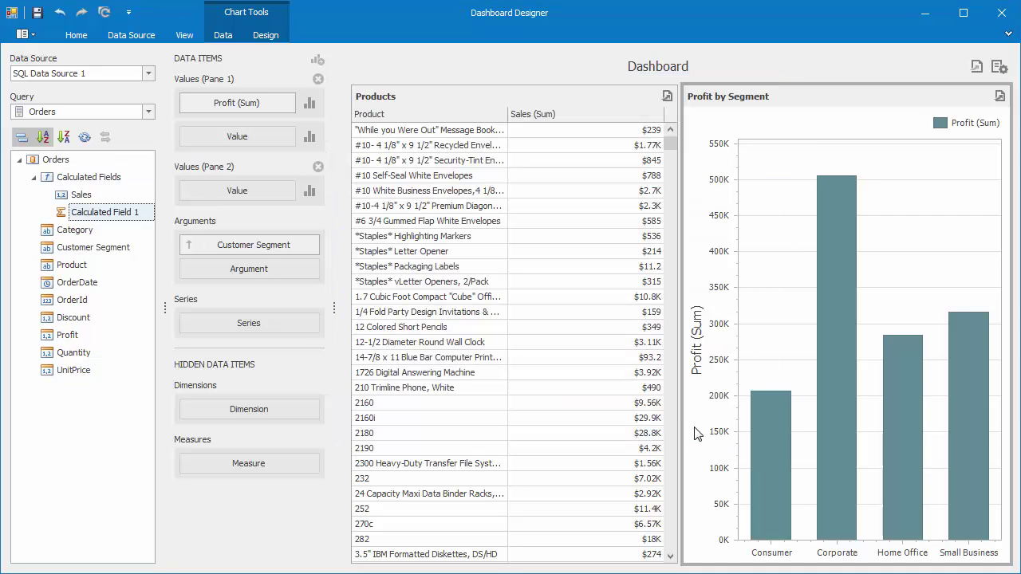
{"action": "right_click", "coordinate": [138, 213]}
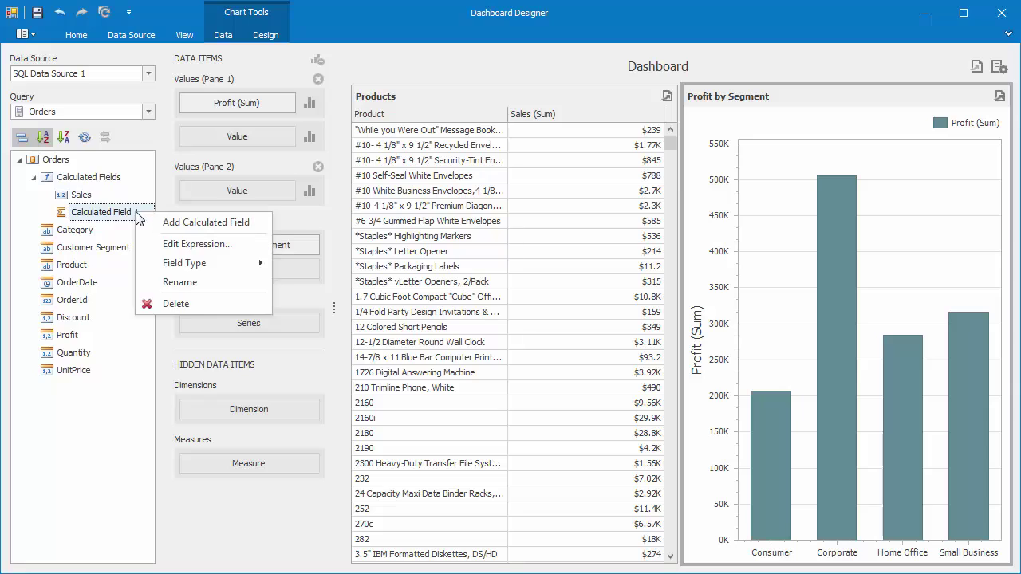
{"action": "left_click", "coordinate": [223, 284]}
{"action": "type", "text": "Ma"}
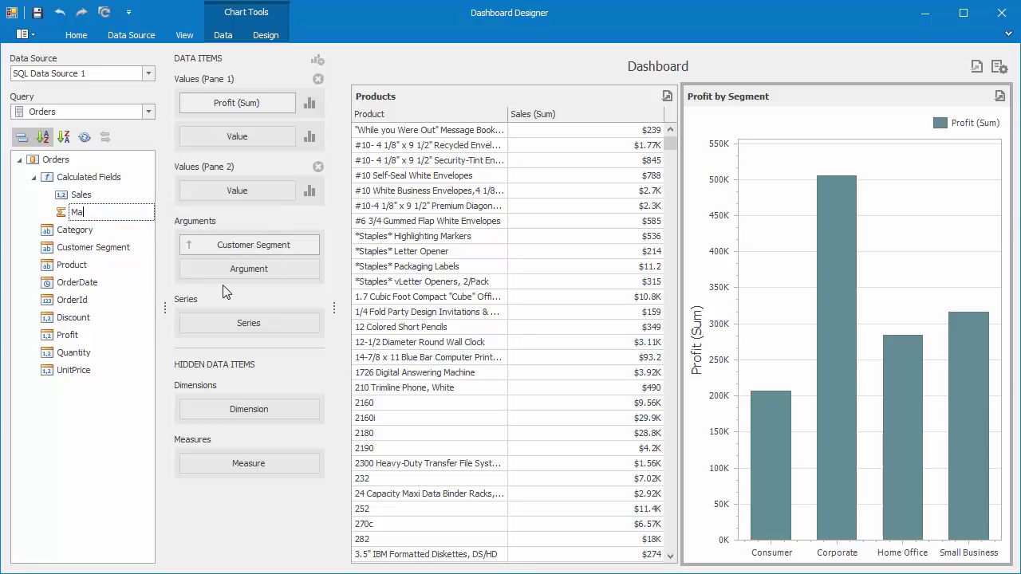
{"action": "type", "text": "rgin"}
{"action": "key", "text": "Return"}
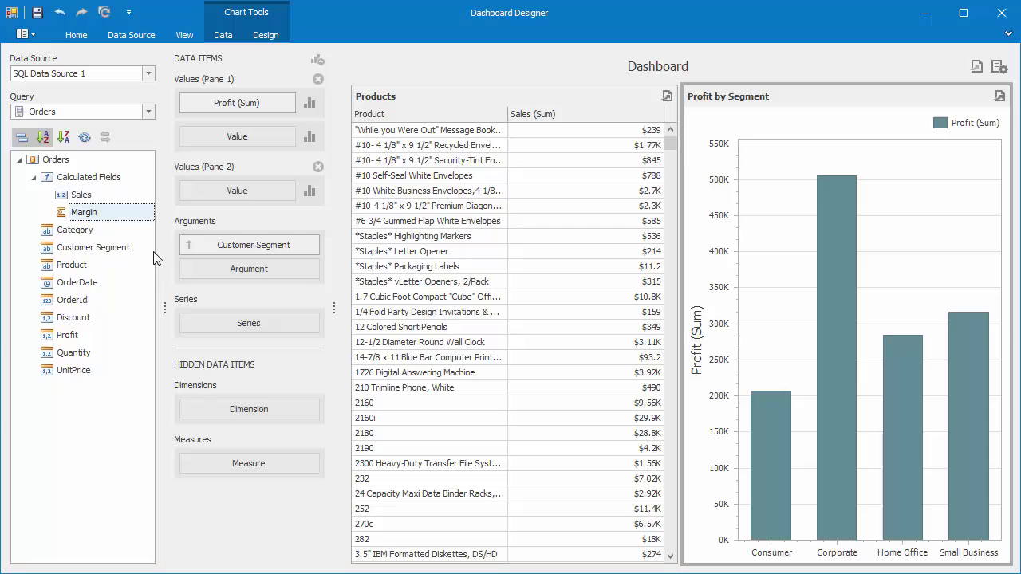
Plot Margin in the chart's Pane 2, leaving the aggregation options unchanged
{"action": "left_click_drag", "start_coordinate": [90, 214], "coordinate": [229, 194]}
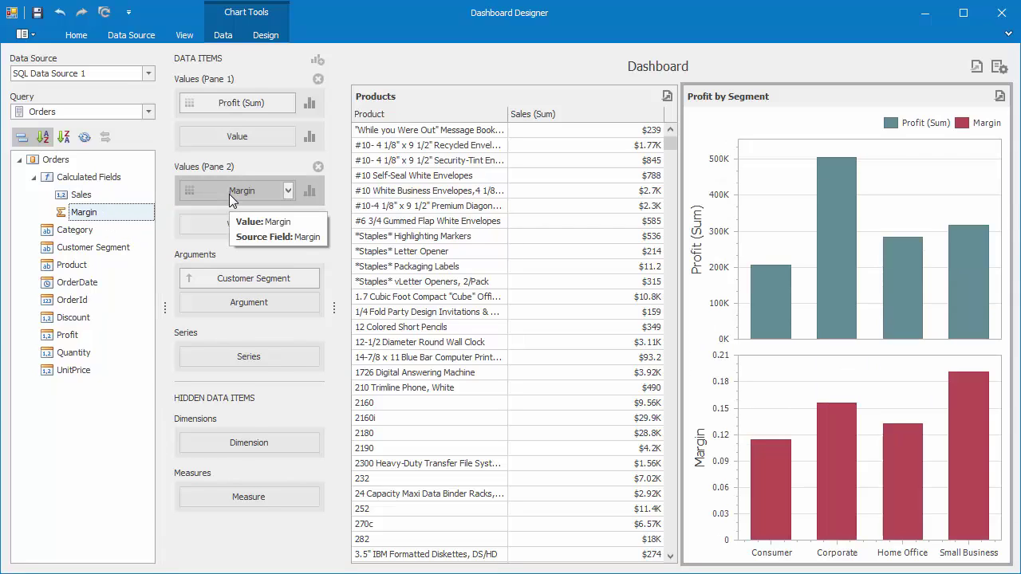
{"action": "left_click", "coordinate": [287, 191]}
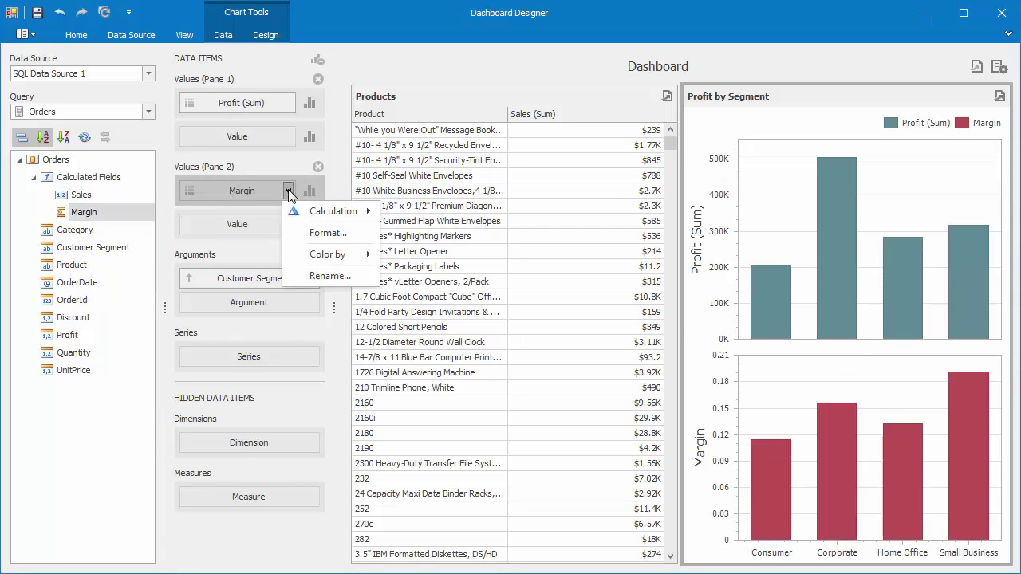
{"action": "left_click", "coordinate": [288, 104]}
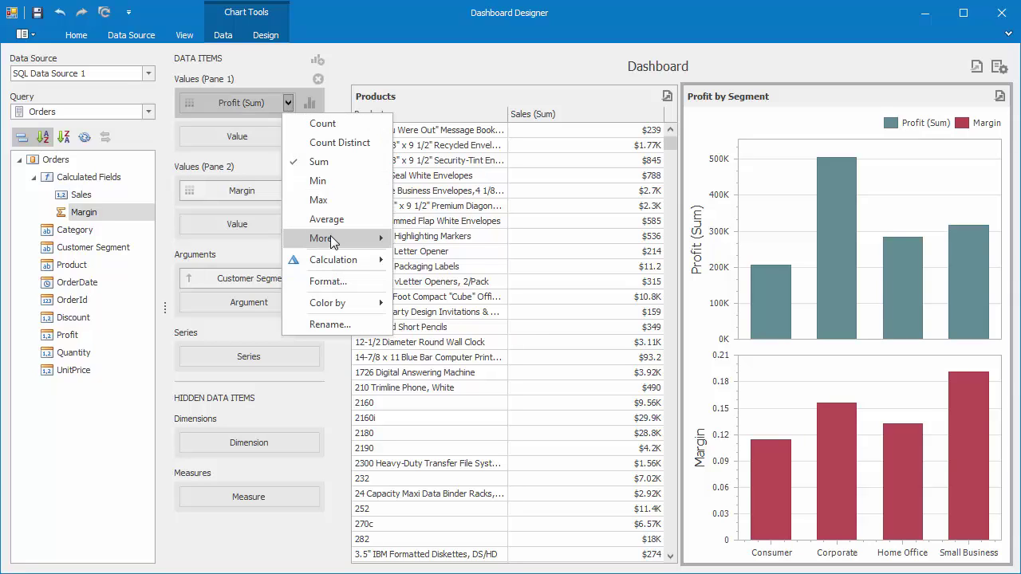
{"action": "mouse_move", "coordinate": [331, 239]}
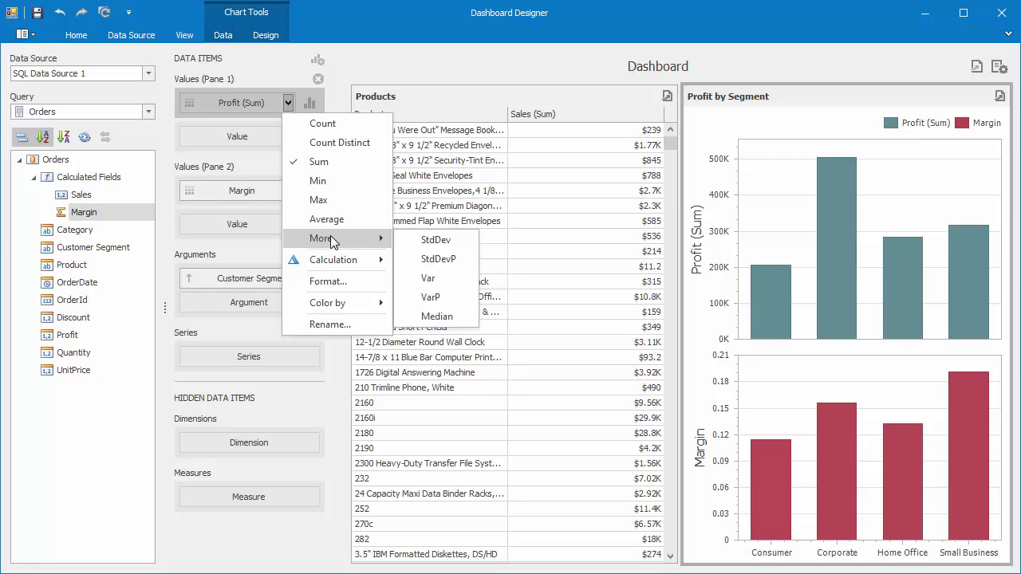
{"action": "left_click", "coordinate": [264, 231]}
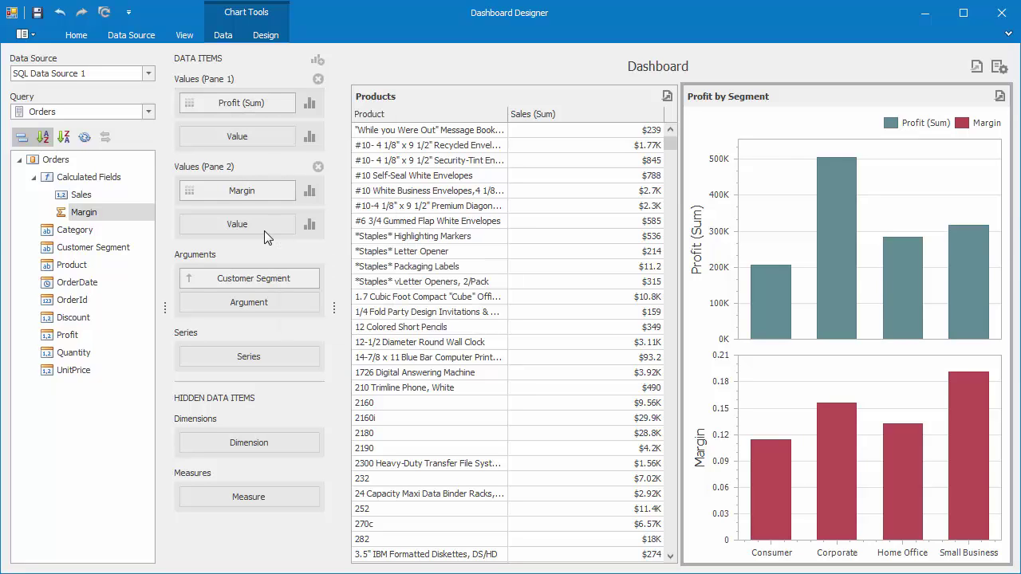
Set the Margin value's format type to Percent, so Consumer shows 11.41 %
{"action": "left_click", "coordinate": [288, 191]}
{"action": "left_click", "coordinate": [353, 232]}
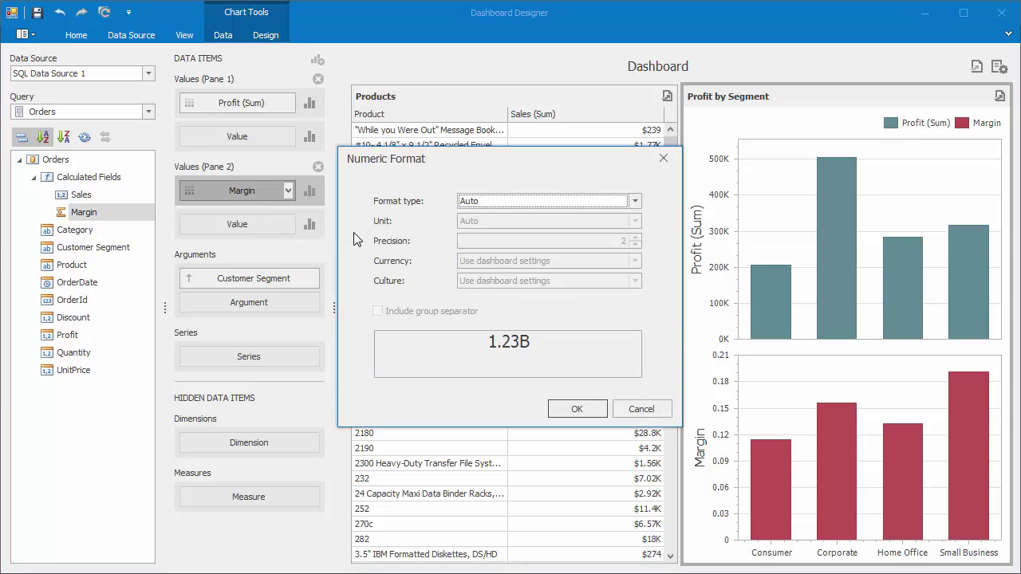
{"action": "left_click", "coordinate": [485, 201]}
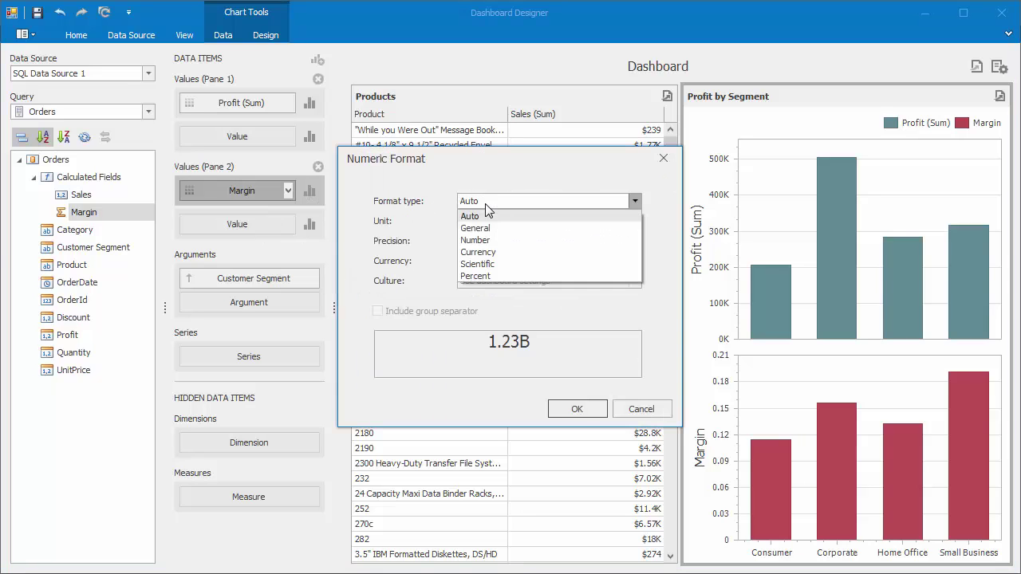
{"action": "left_click", "coordinate": [502, 276]}
{"action": "left_click", "coordinate": [577, 406]}
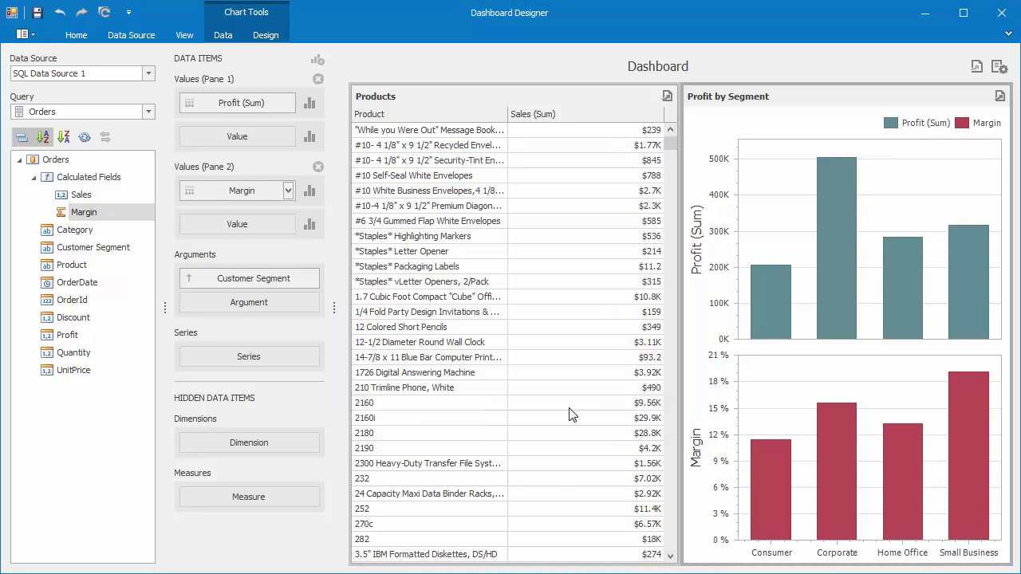
{"action": "mouse_move", "coordinate": [764, 489]}
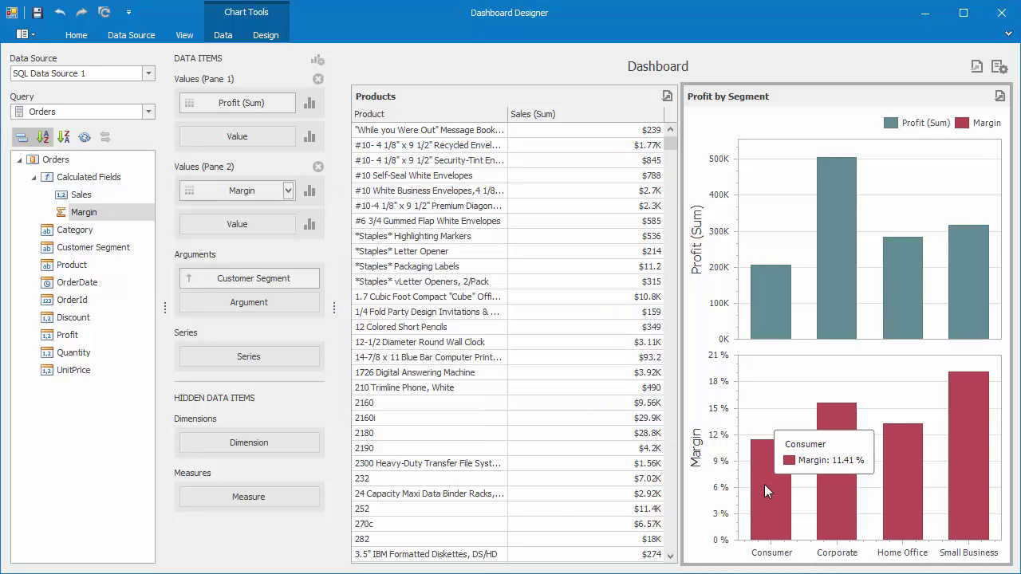